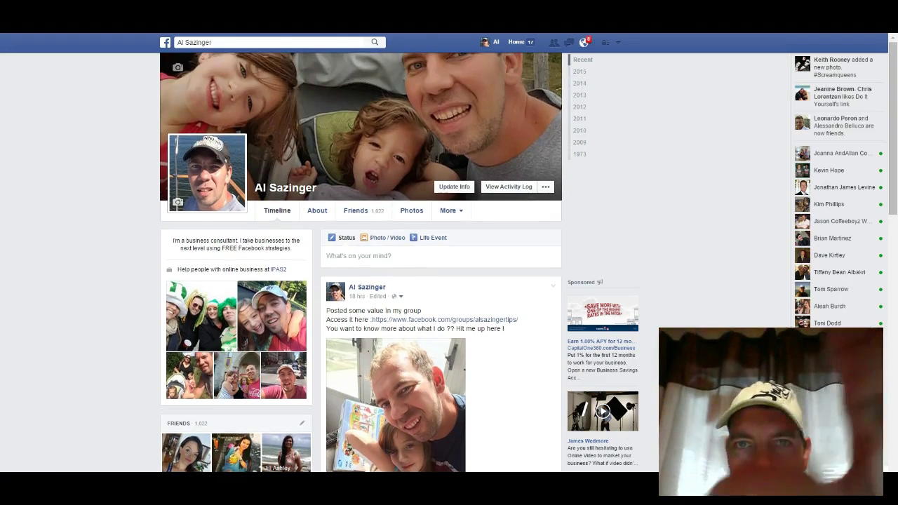
Step: Go back to the News Feed and show the Recent Searches list
click(517, 42)
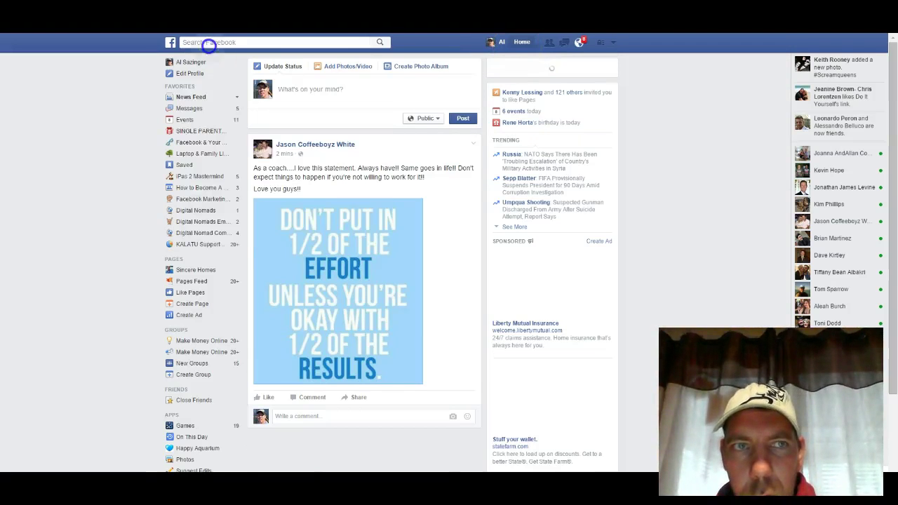
click(208, 42)
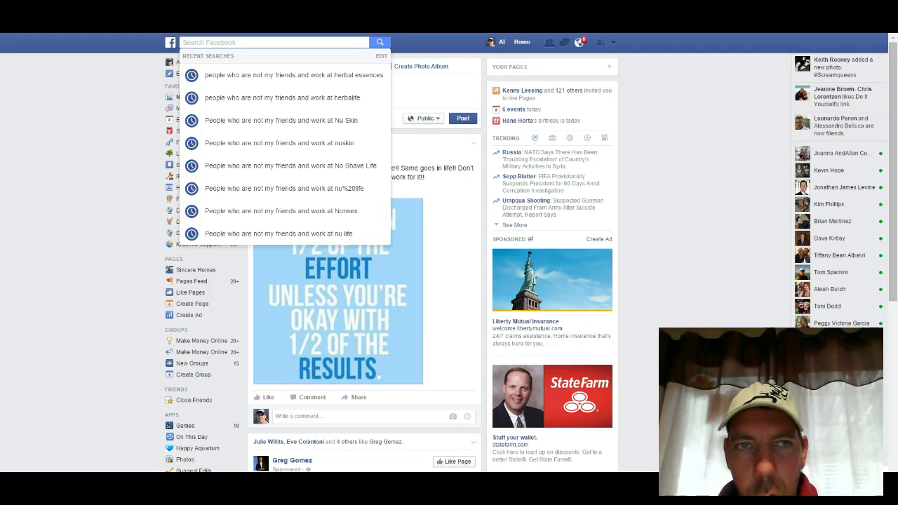
Step: Rerun the 'people who are not my friends and work at herbal essences' search and scroll the results
click(351, 75)
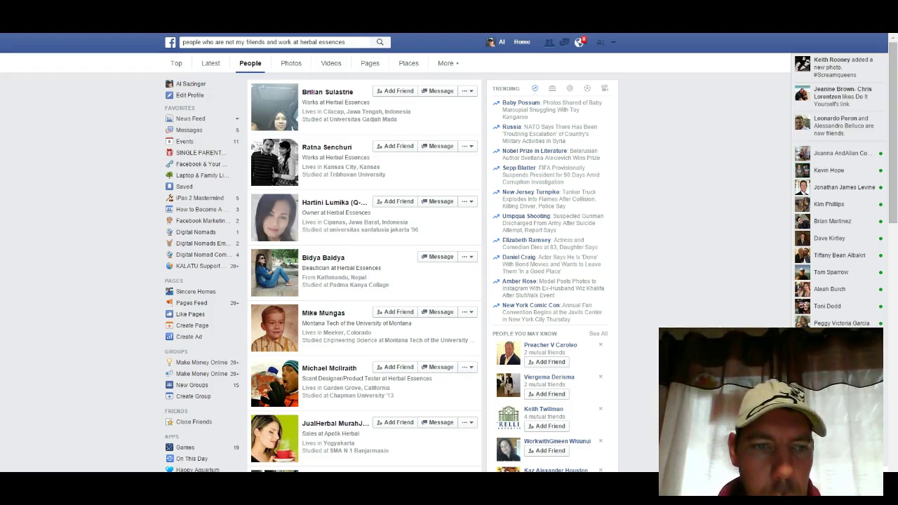
scroll(61, 356, down, 1)
scroll(62, 356, down, 3)
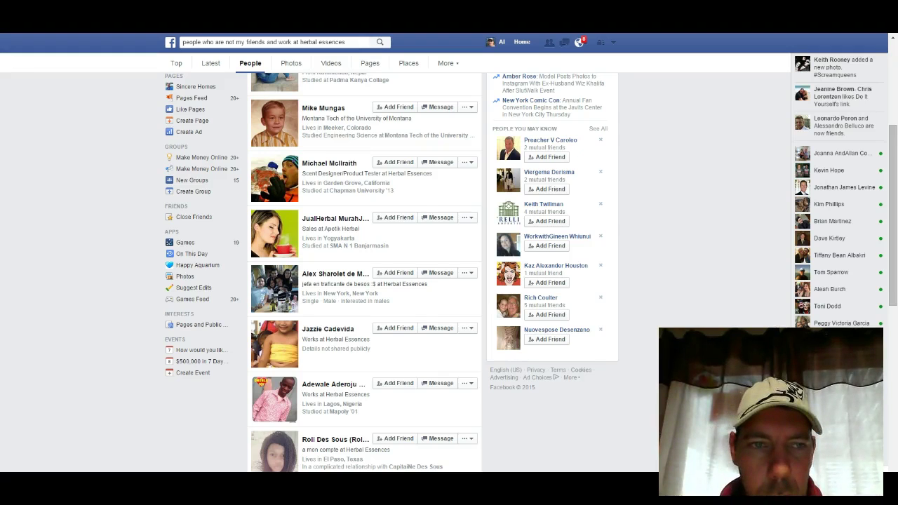
scroll(79, 333, down, 1)
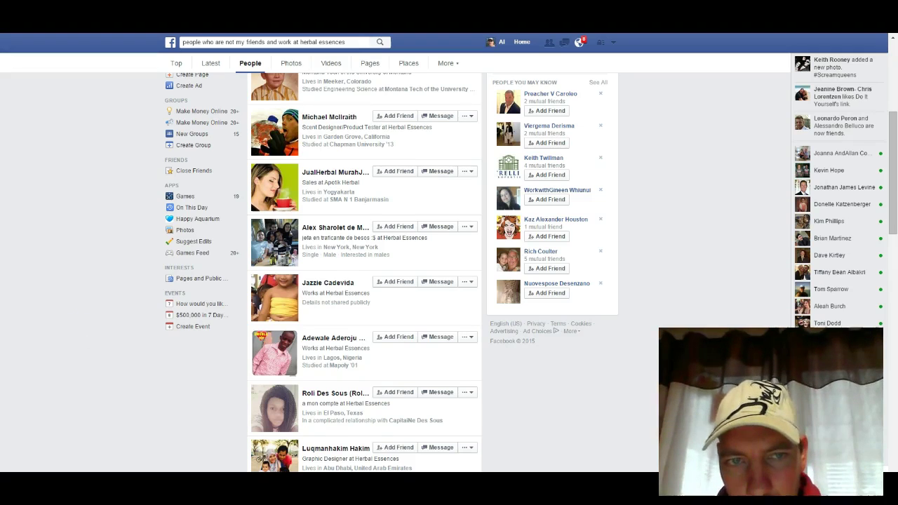
Step: Start a message to the New York Herbal Essences person with a 'Hi' greeting using their first name
click(441, 226)
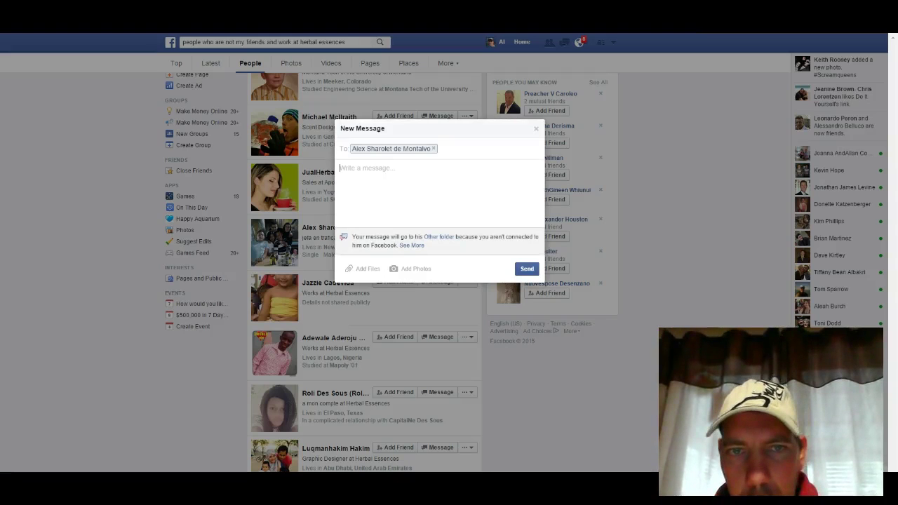
click(372, 192)
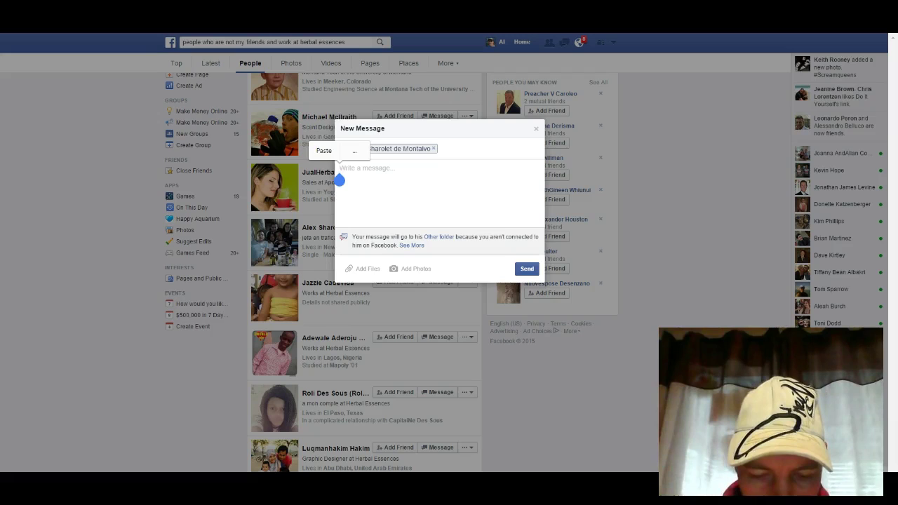
text(Hi)
text(e)
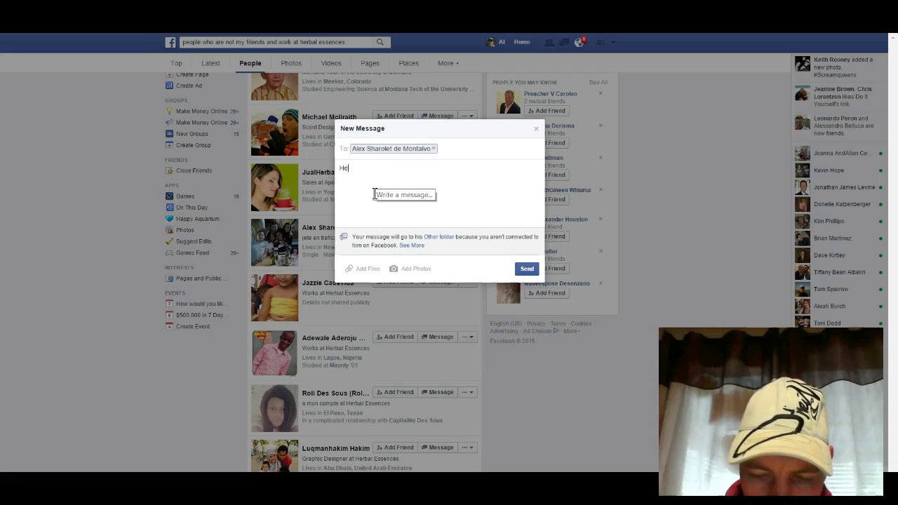
text(llo A)
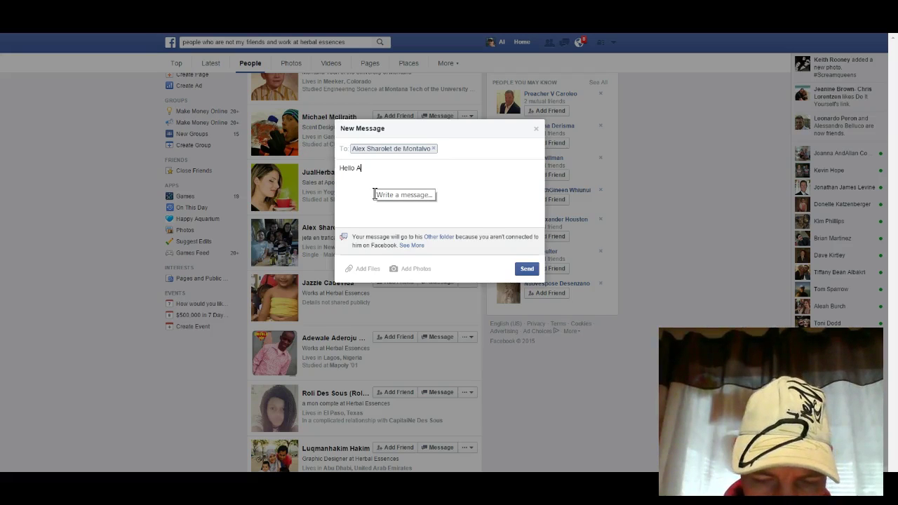
text(le)
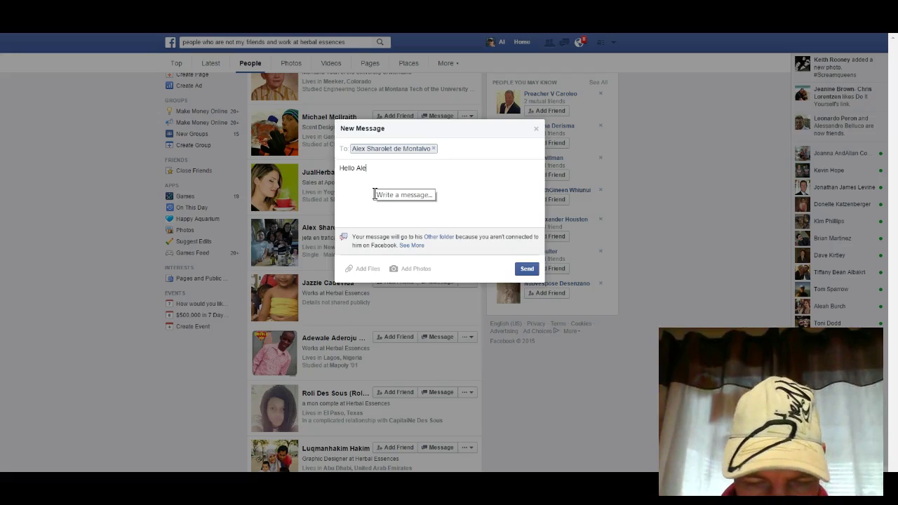
text(x)
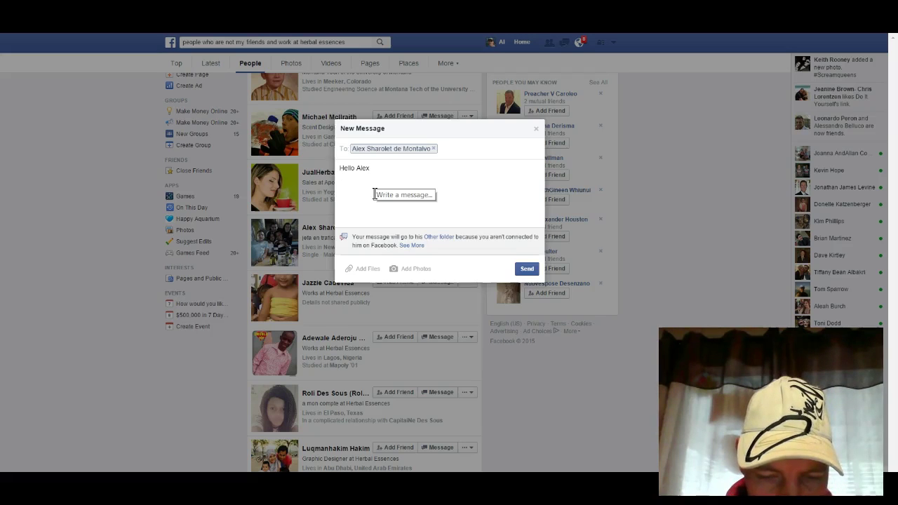
Step: Add an introduction as a fellow network marketer, then ask 'how do you like it?' about Herbal Essence
text(se)
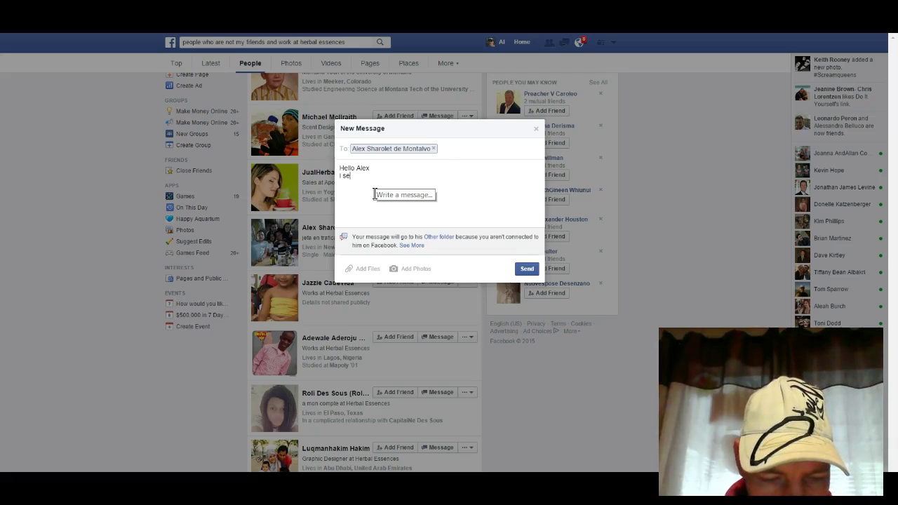
text(eyour)
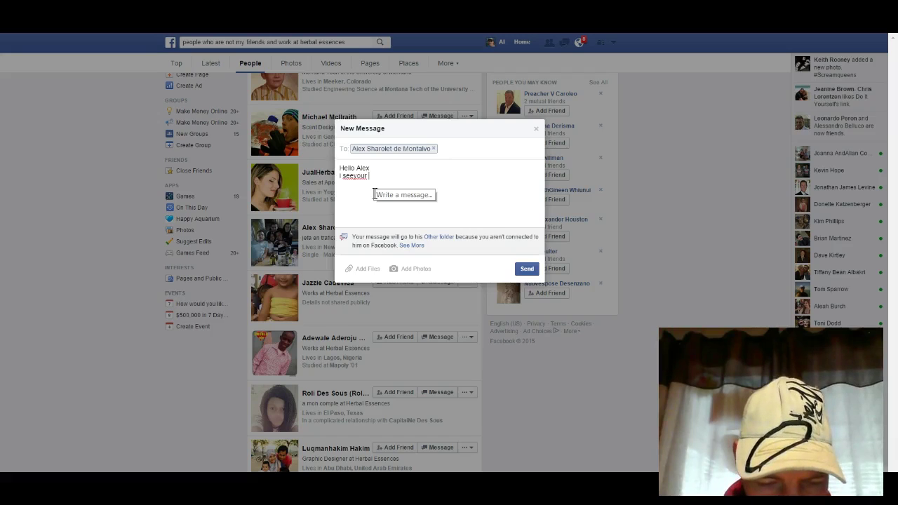
text( with)
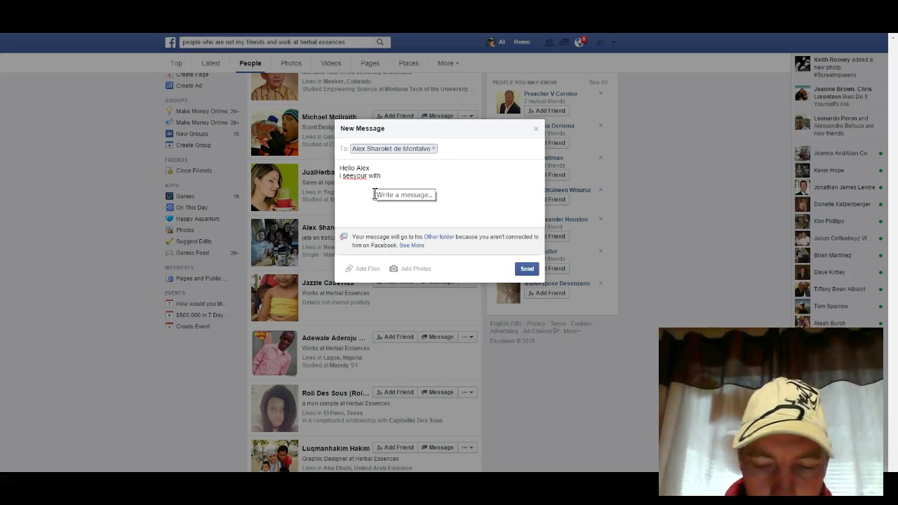
key(BackSpace)
key(BackSpace)
key(BackSpace)
key(BackSpace)
key(BackSpace)
key(BackSpace)
key(BackSpace)
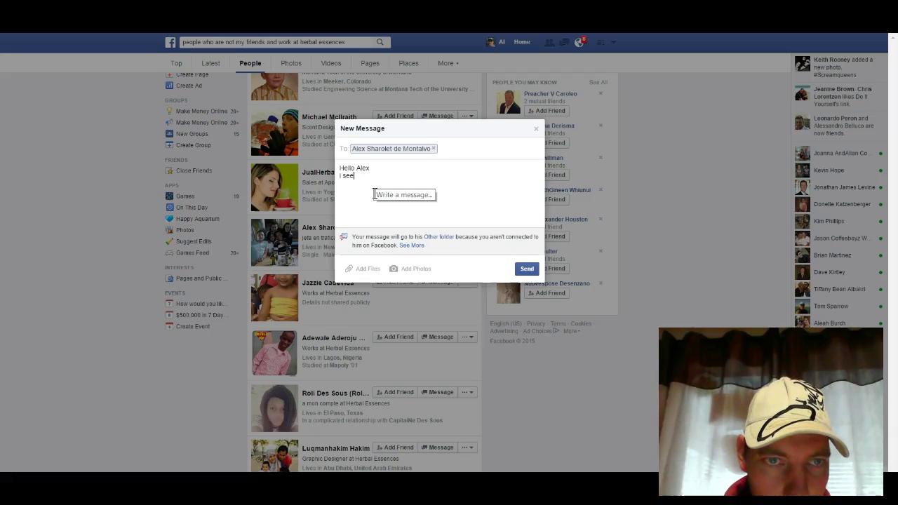
key(BackSpace)
key(BackSpace)
text(m)
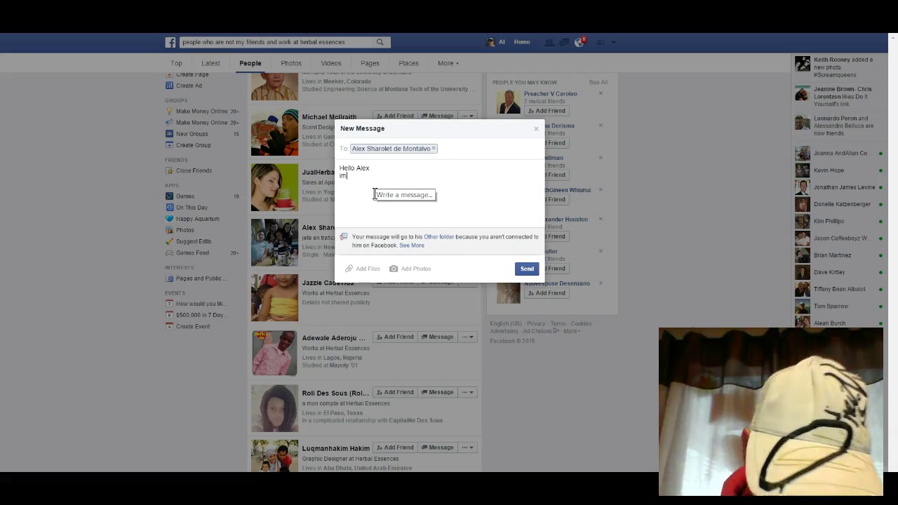
text( an)
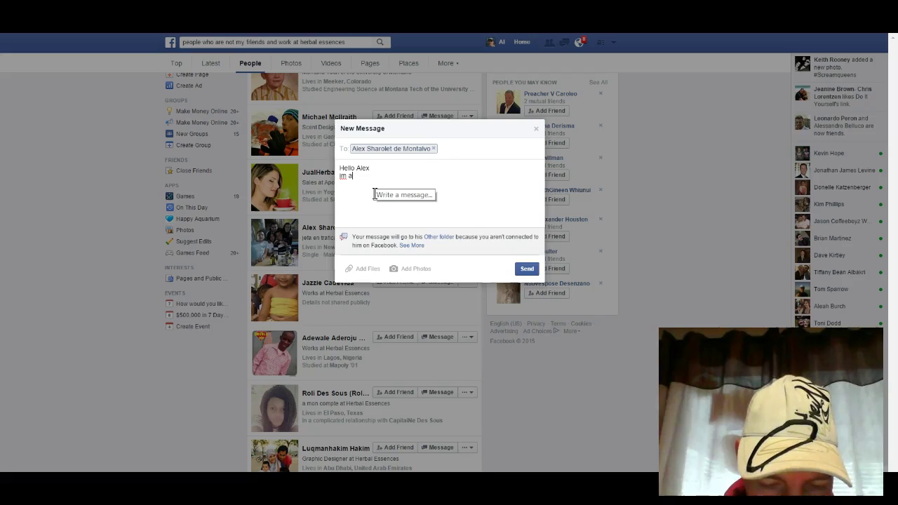
text(netw)
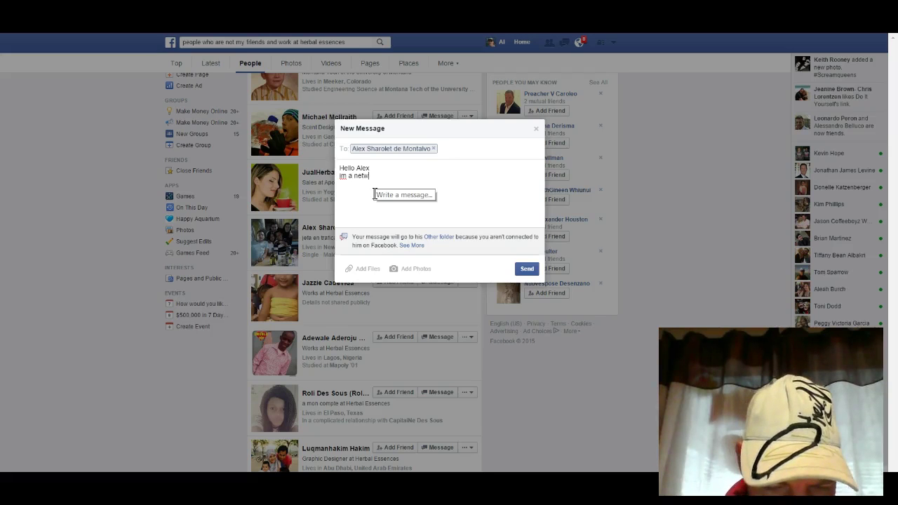
text(ork )
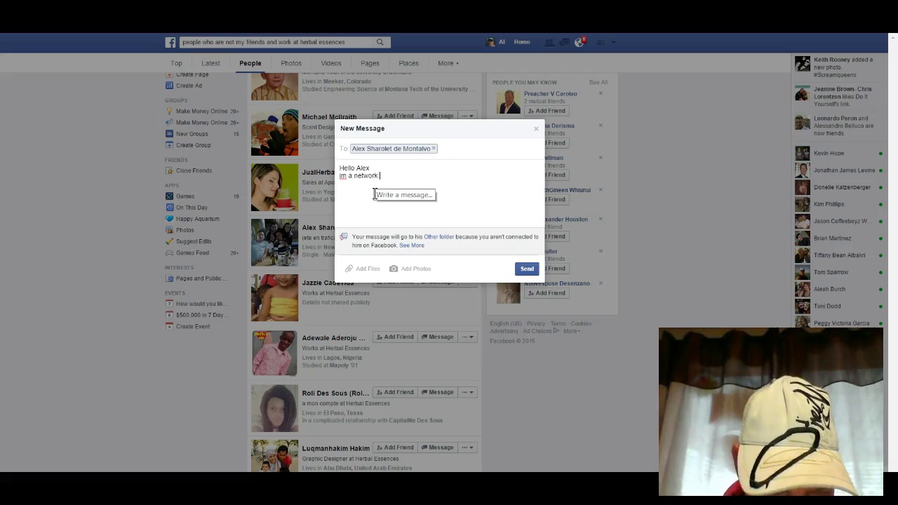
text(wo)
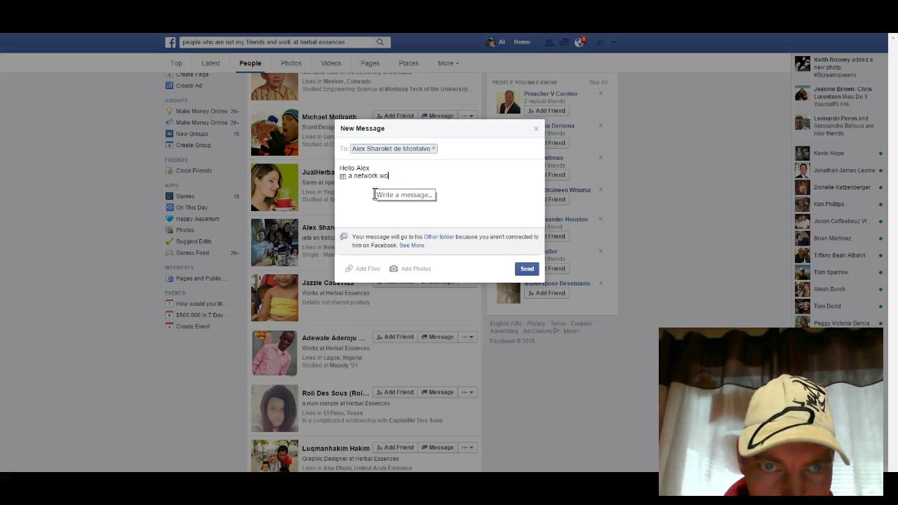
key(BackSpace)
key(BackSpace)
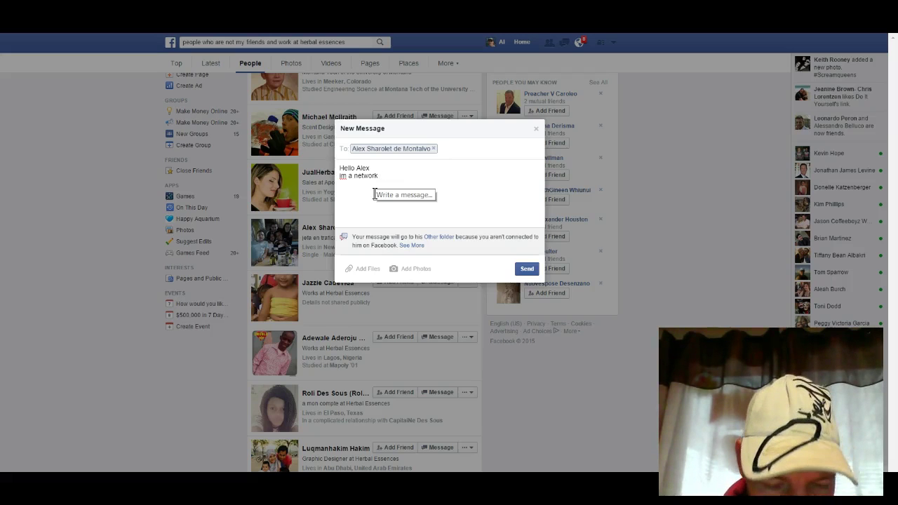
text( mark)
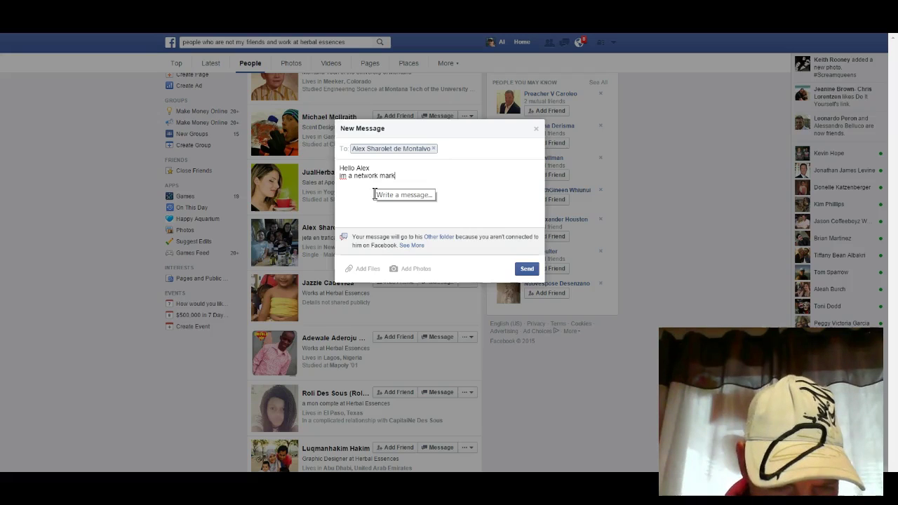
text(eter like)
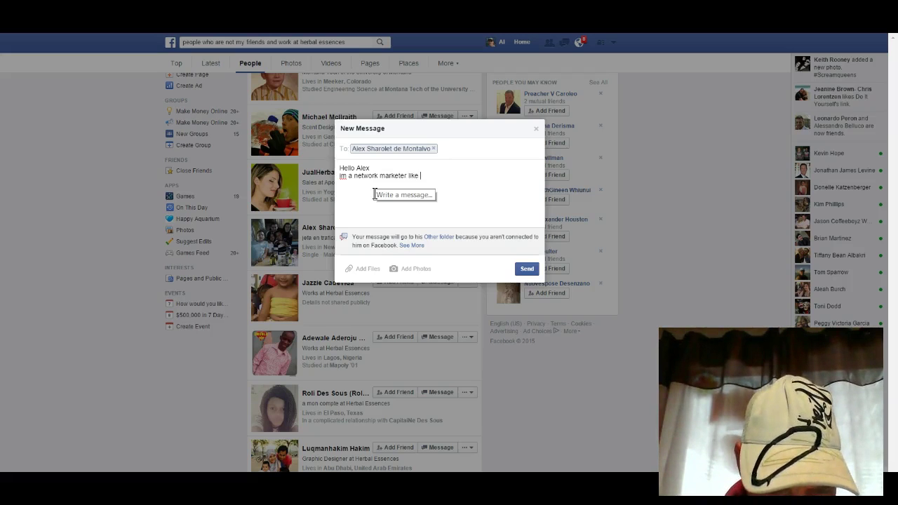
text( your)
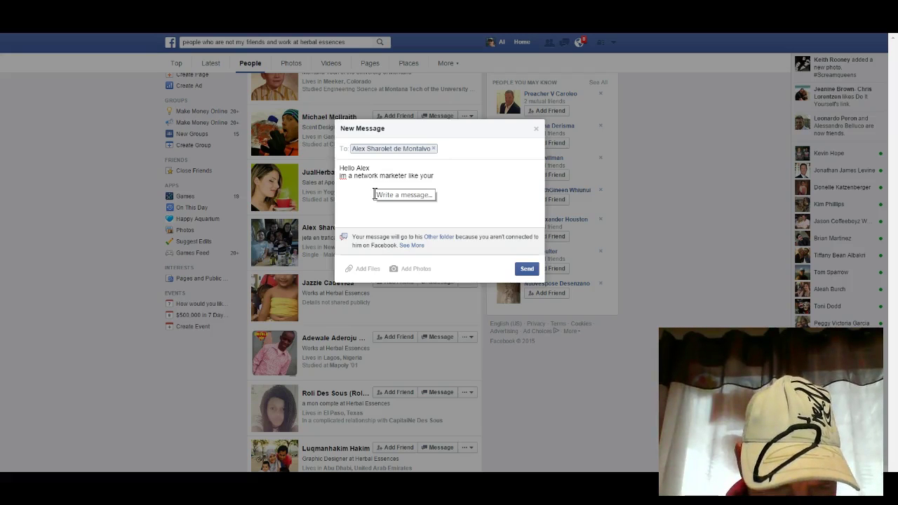
text(self)
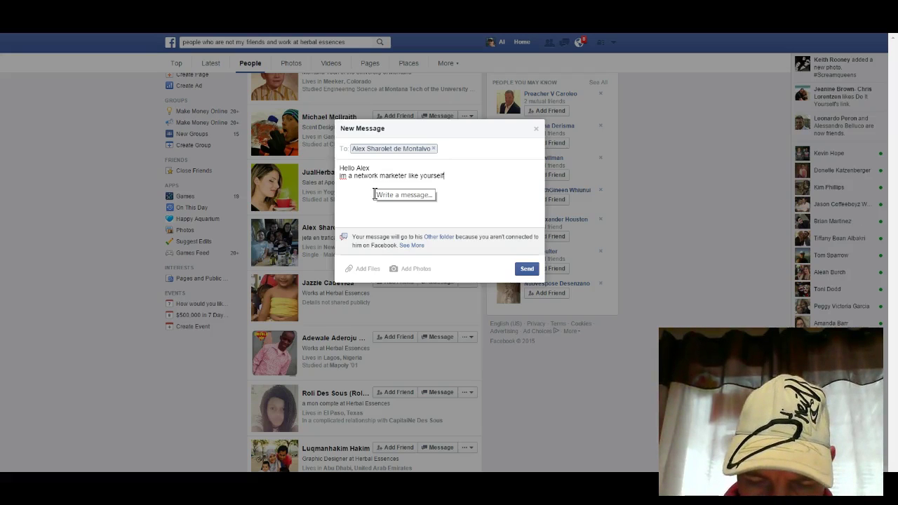
text( and)
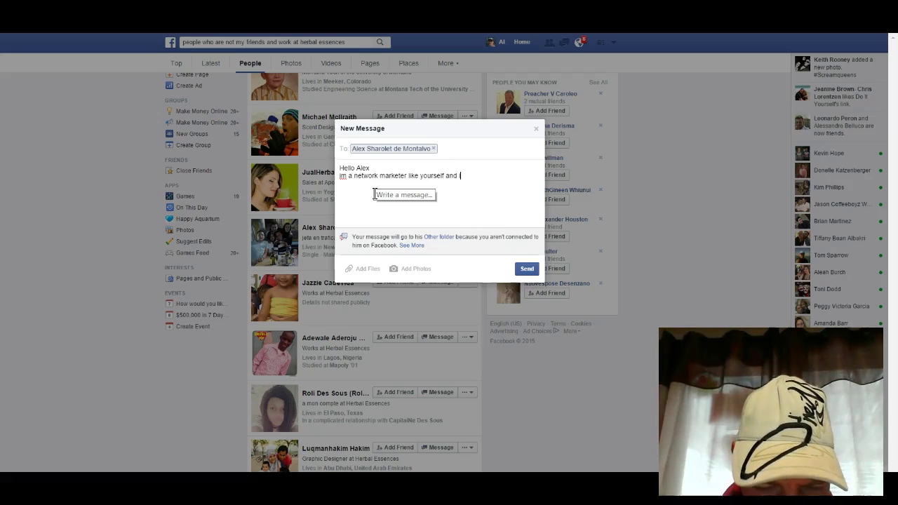
text( im look)
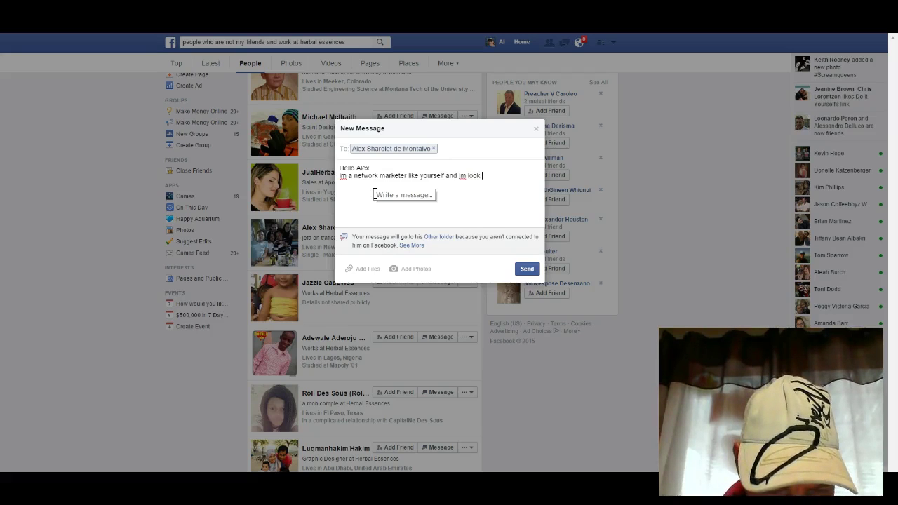
text( to c)
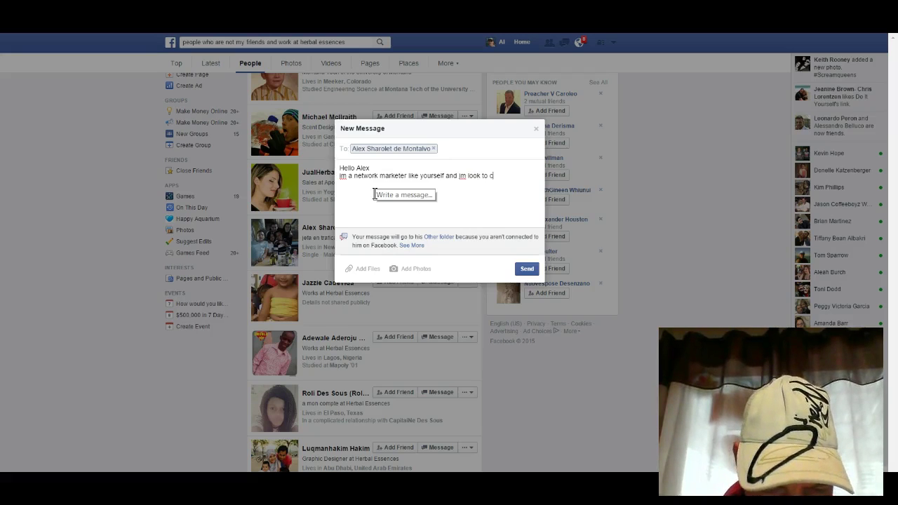
text(onne)
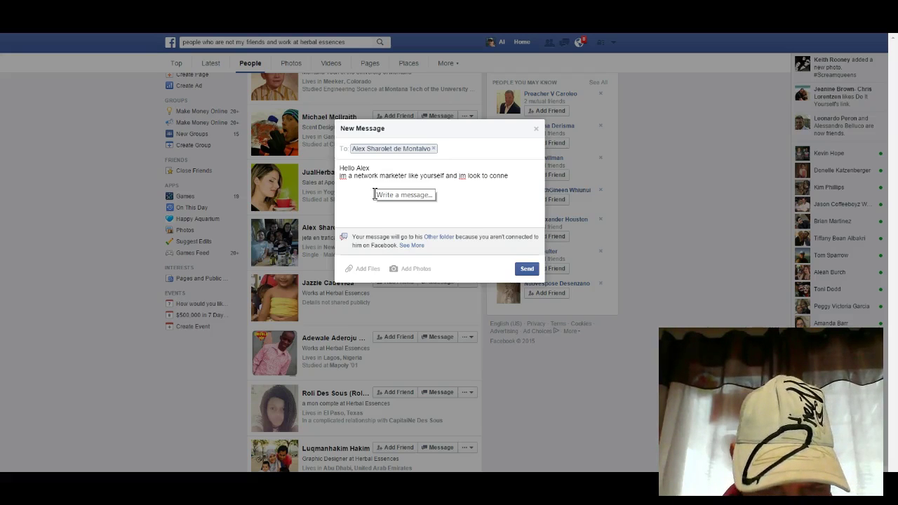
text(ct to ot)
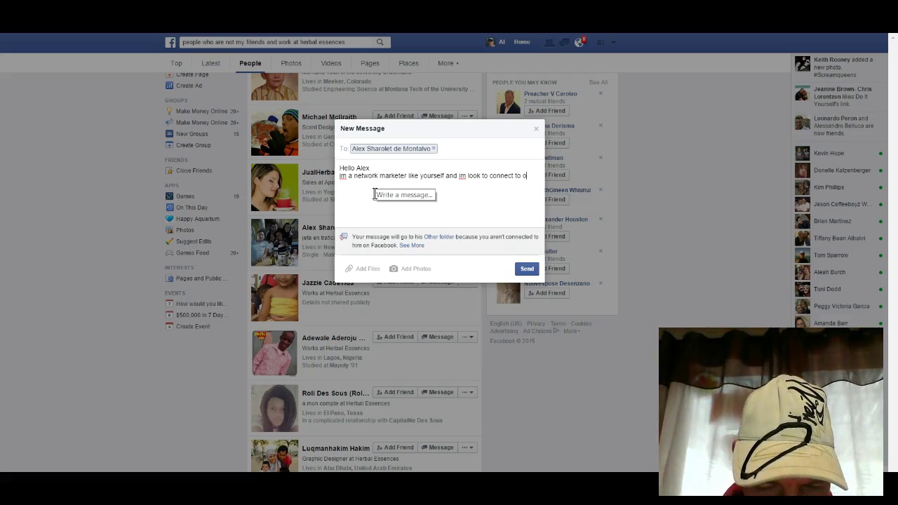
text(her)
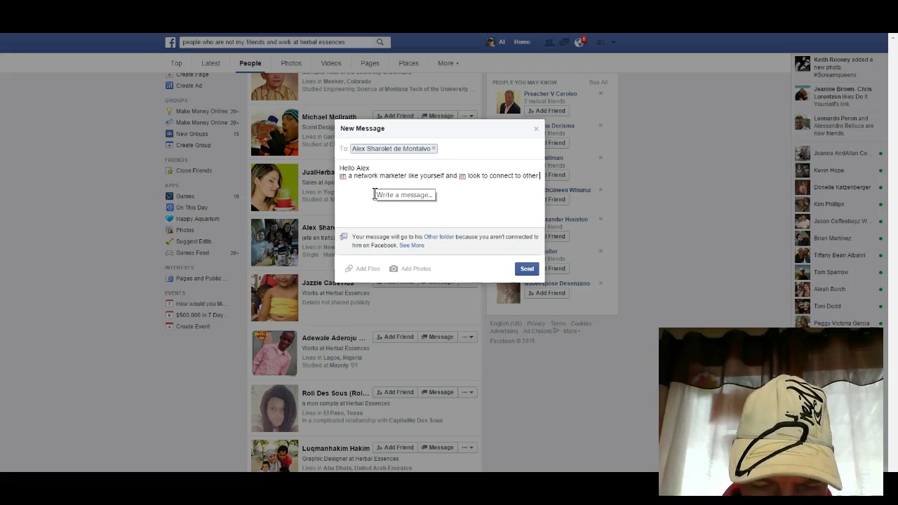
text( ppl )
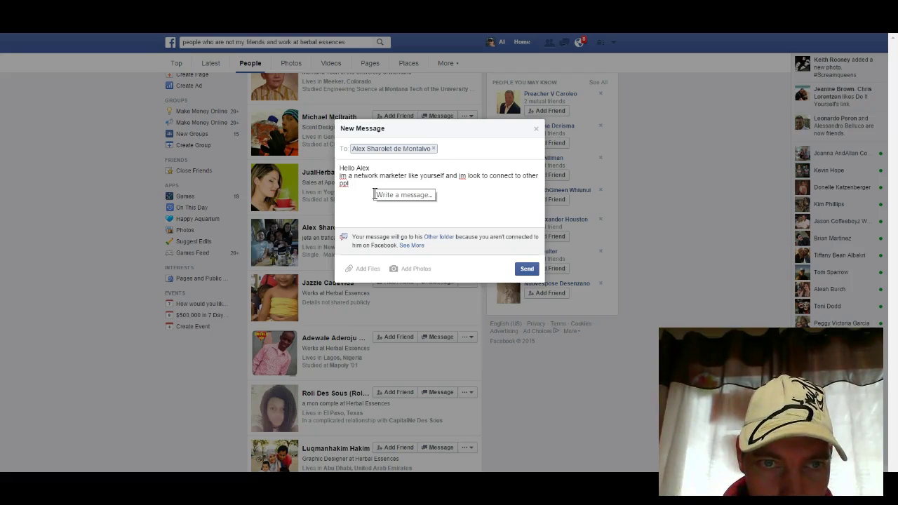
text(lik)
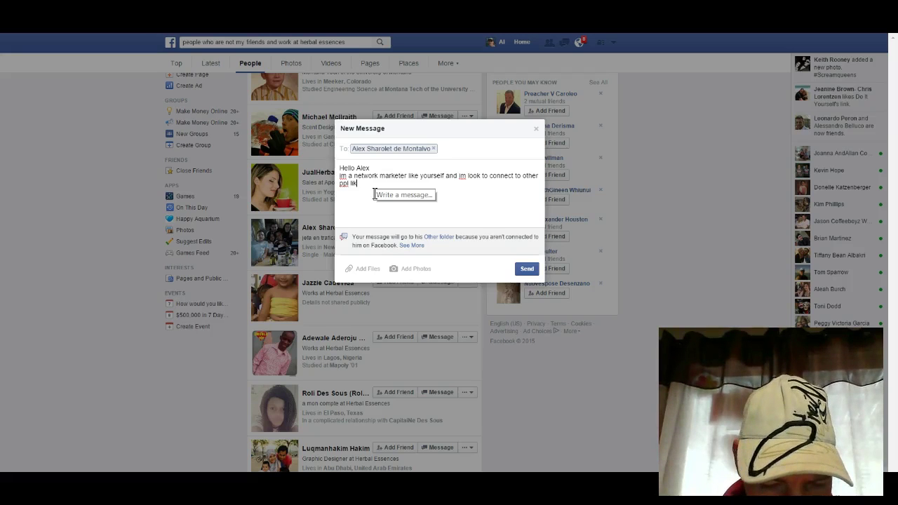
text(e m)
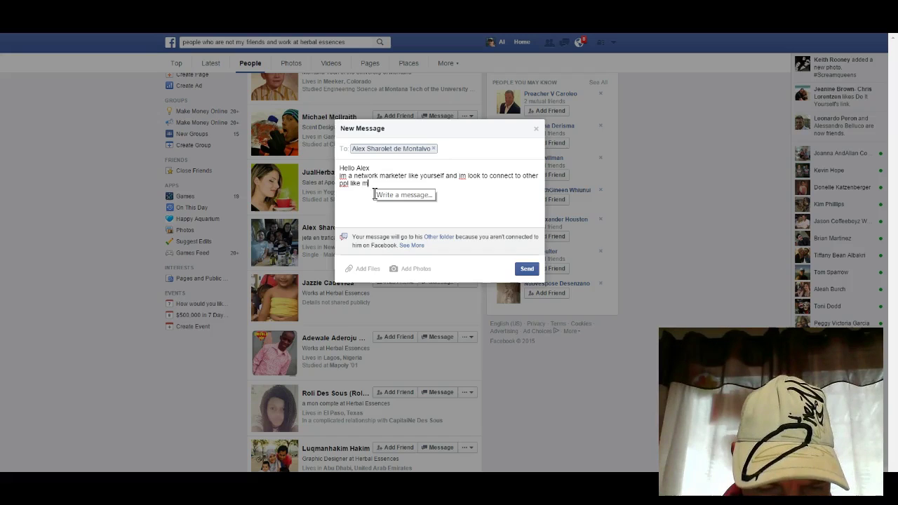
text(ysel)
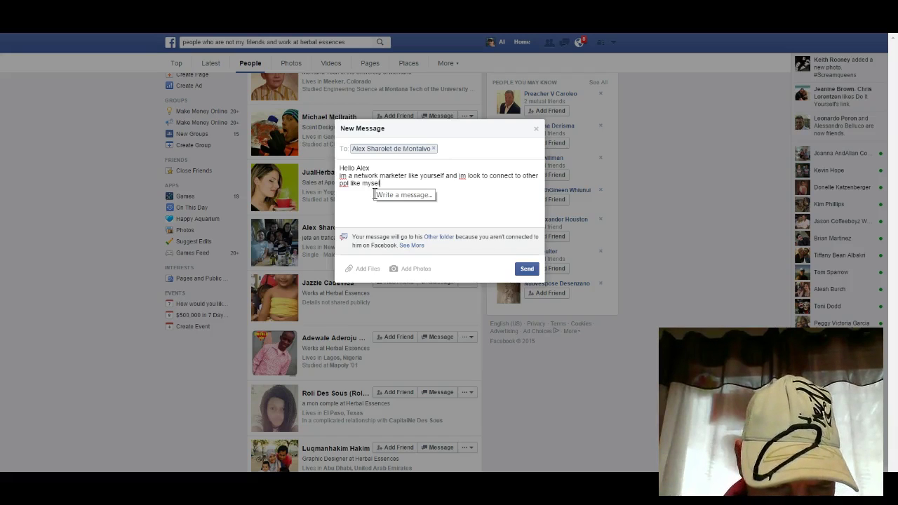
text(f. )
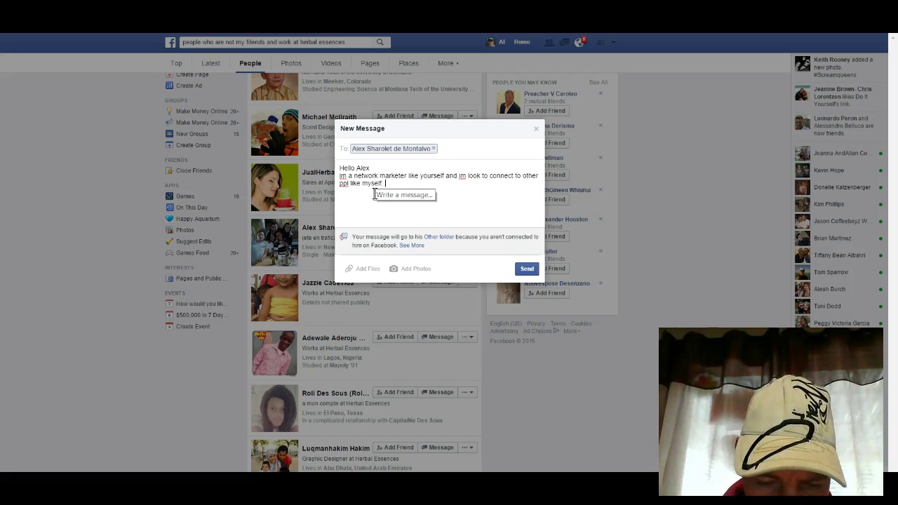
text(i see y)
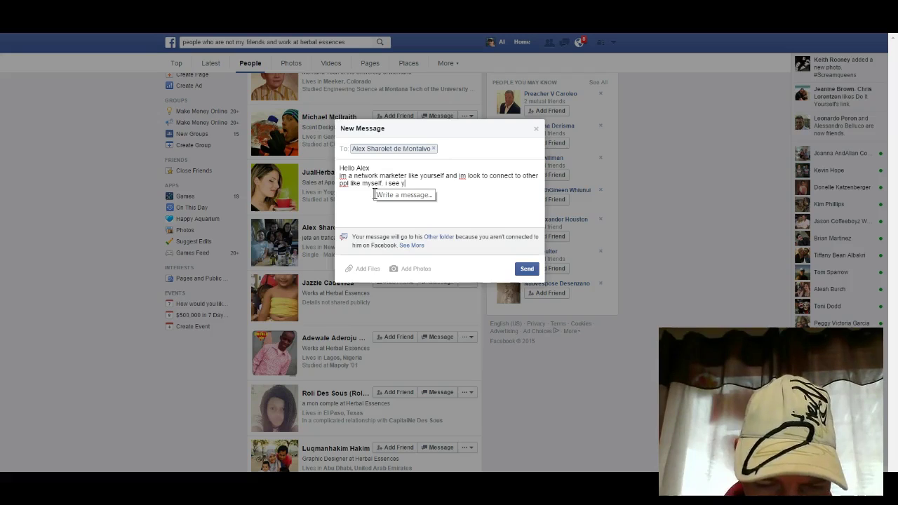
text(our with)
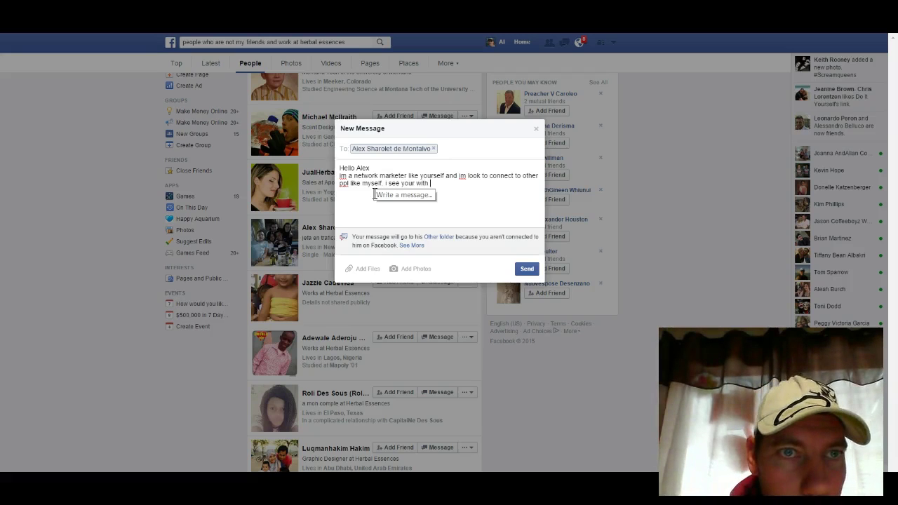
text( Her)
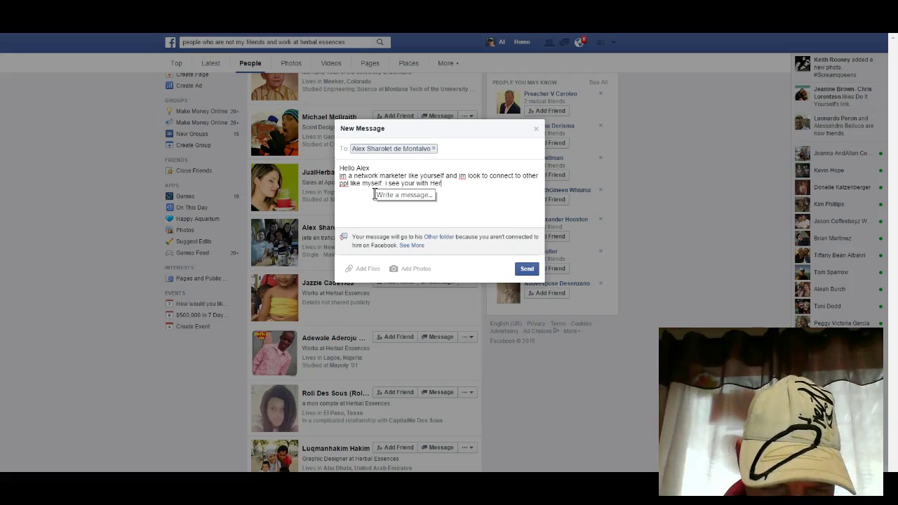
text(bal E)
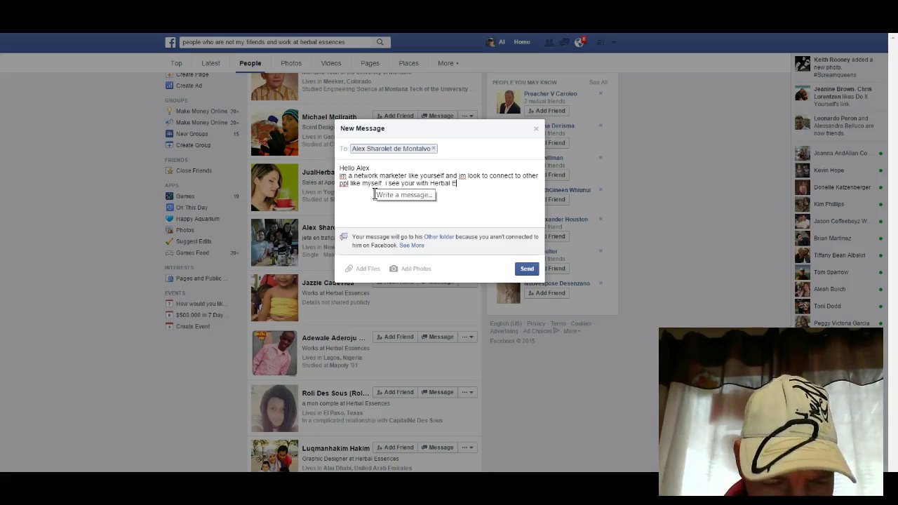
text(ss)
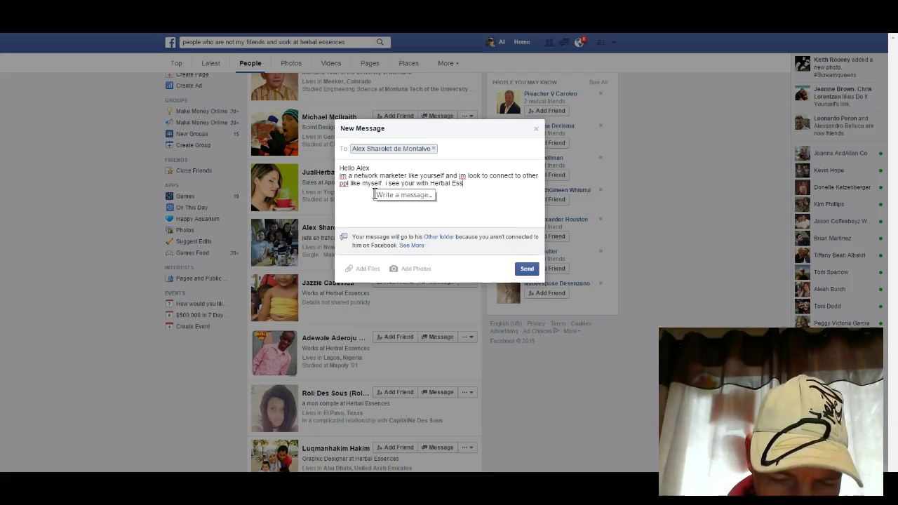
text(en)
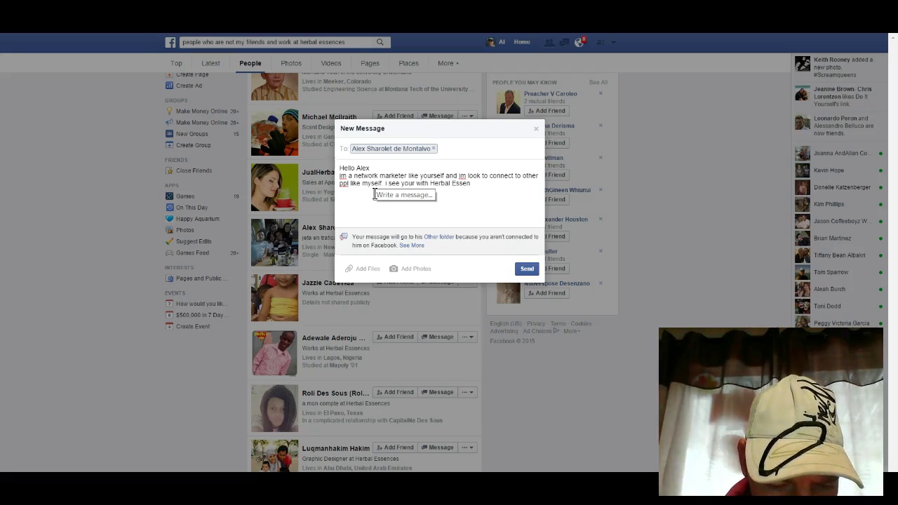
text(ce)
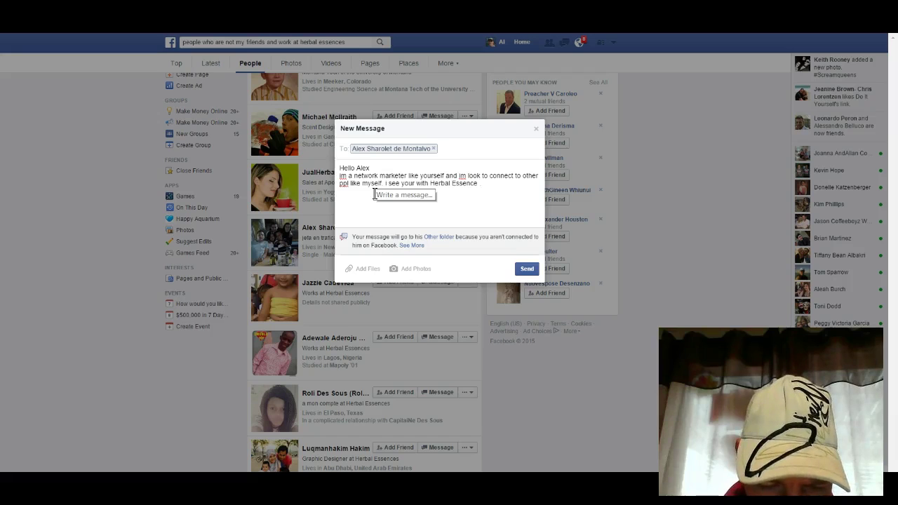
text( .how )
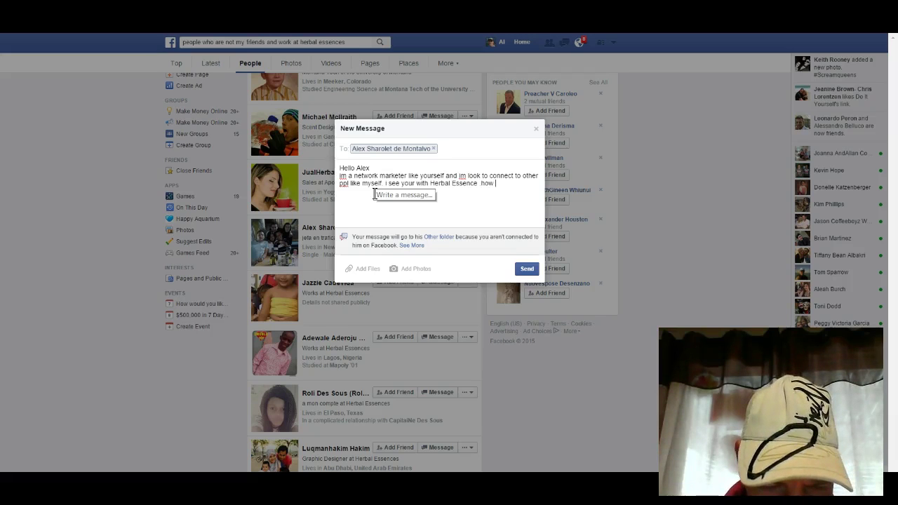
text(do you)
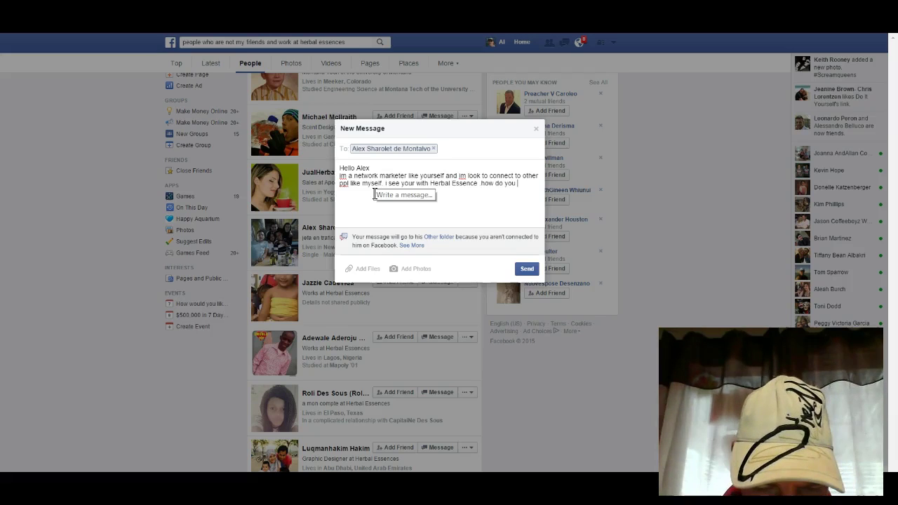
text( like )
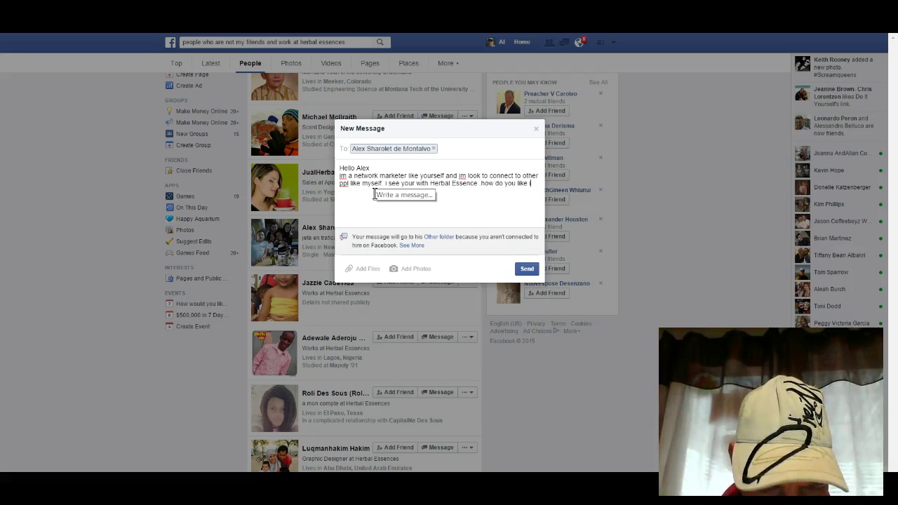
text(it??)
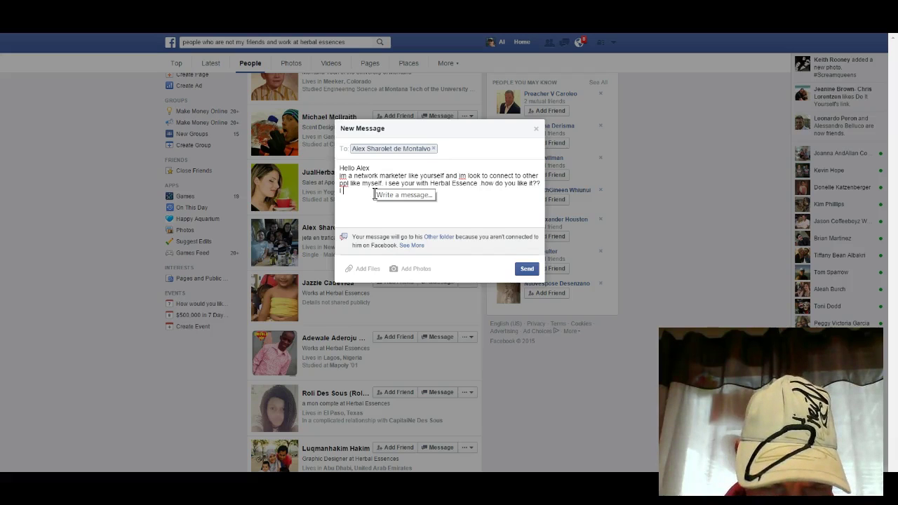
Step: Add a line asking to friend request them 'to connect with you better'
text(wou)
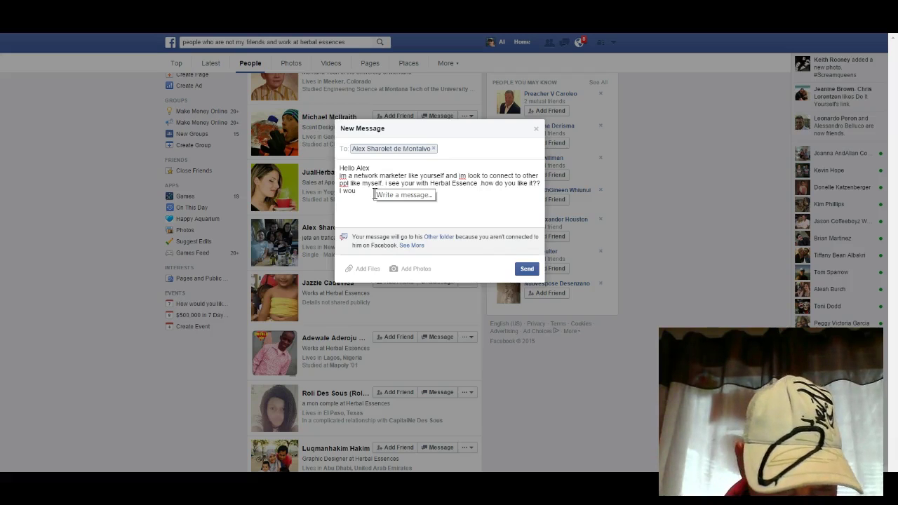
text(ld like)
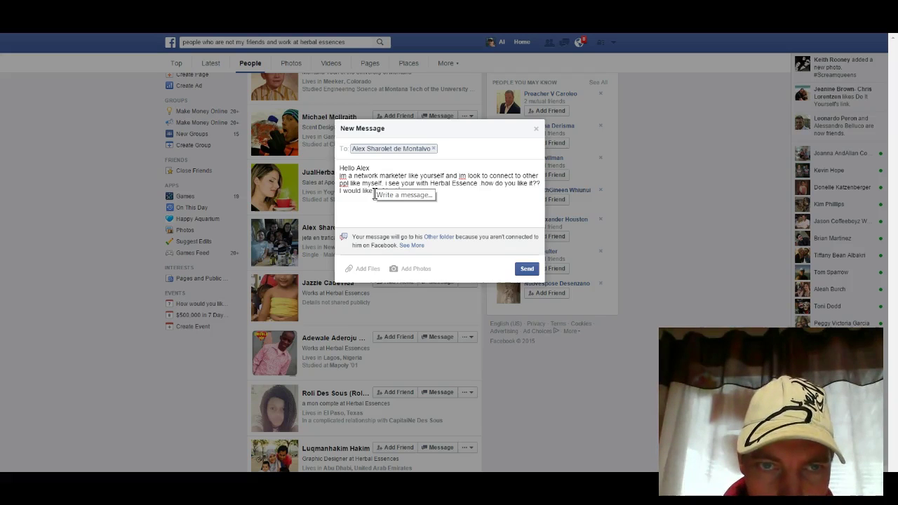
text( to fri)
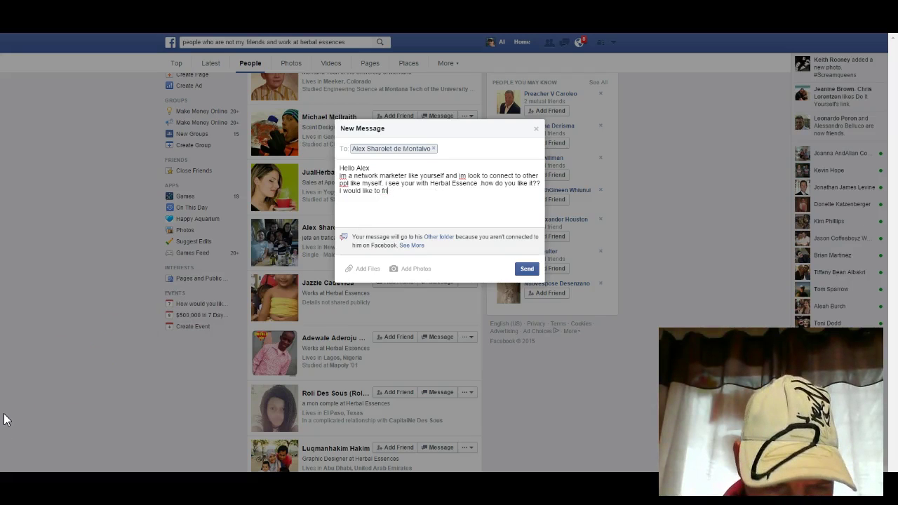
text(e dend req)
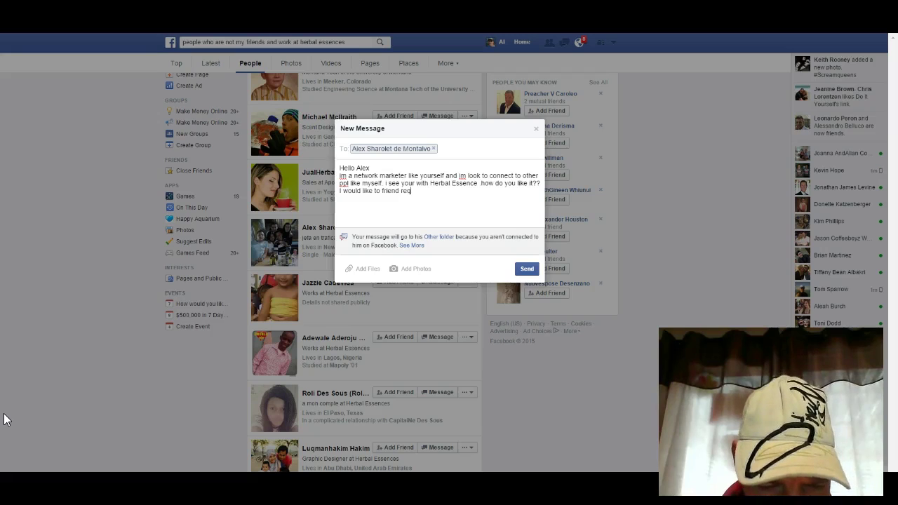
text(uest you)
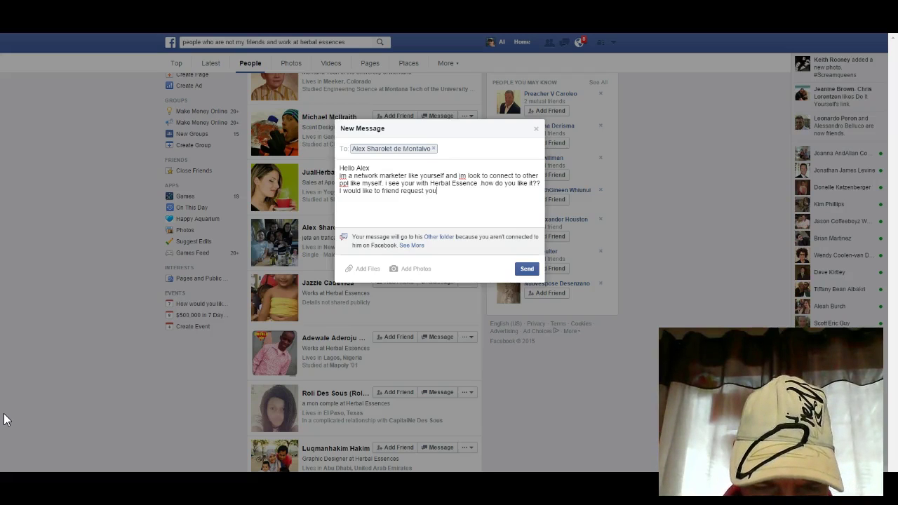
text( i)
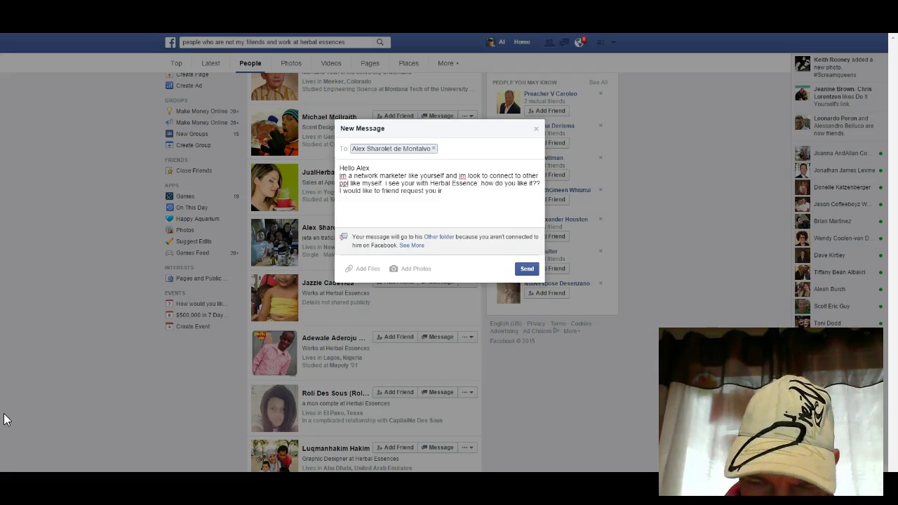
text(f that)
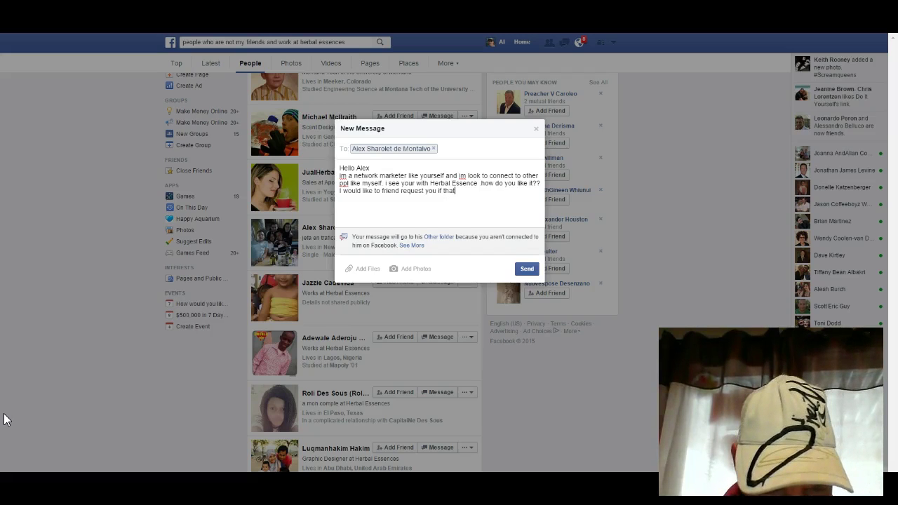
text(s ok)
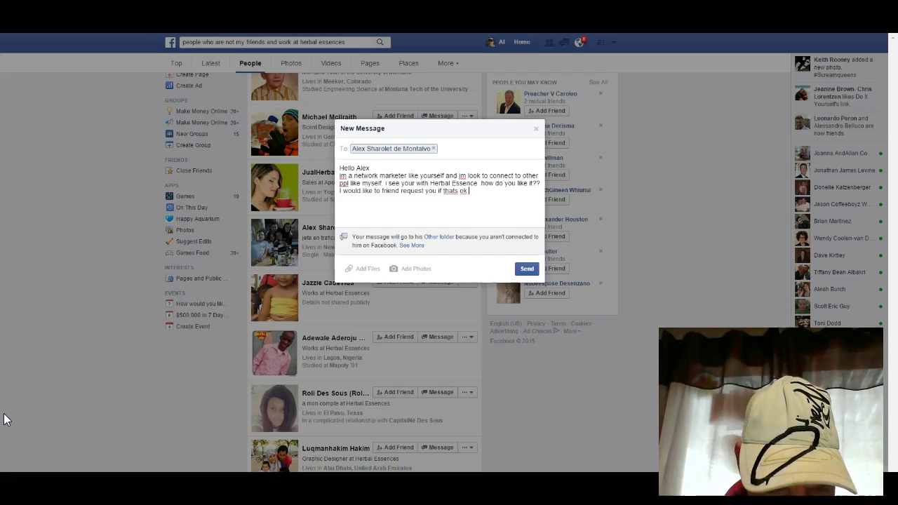
text( to conne)
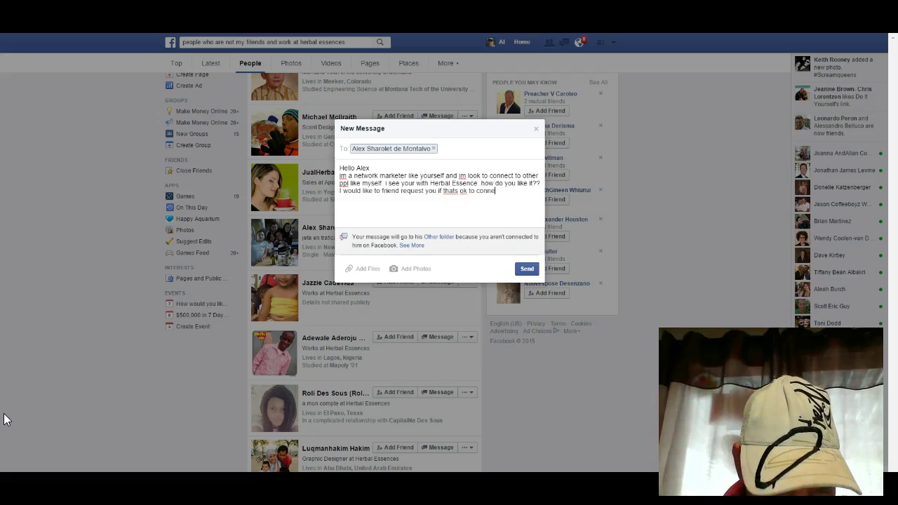
text(ct with )
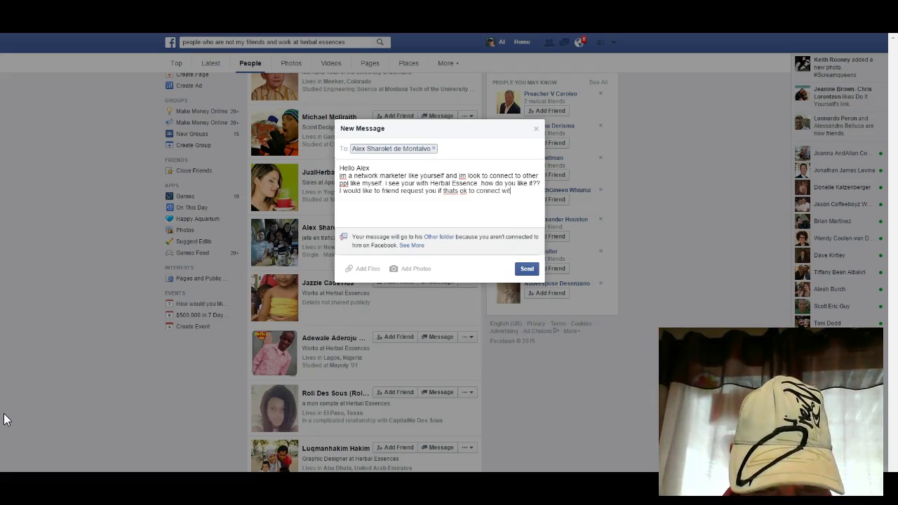
text(you be)
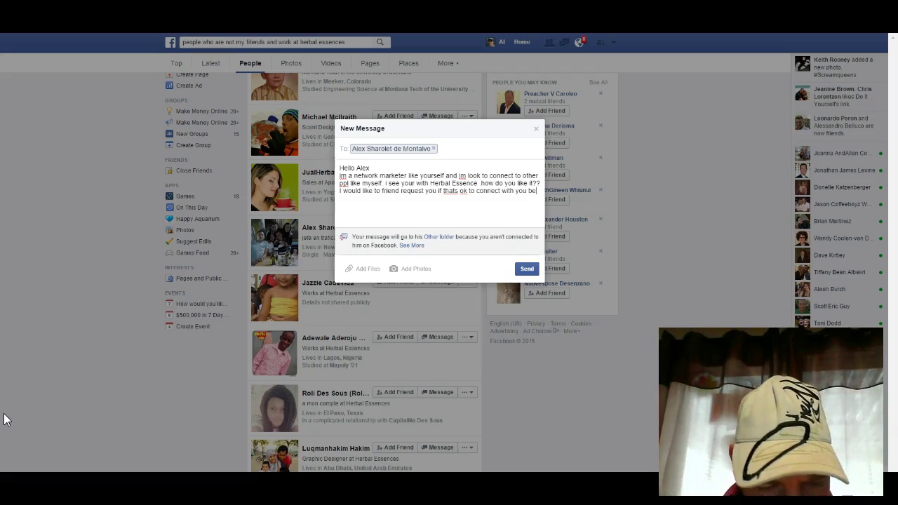
text(tter)
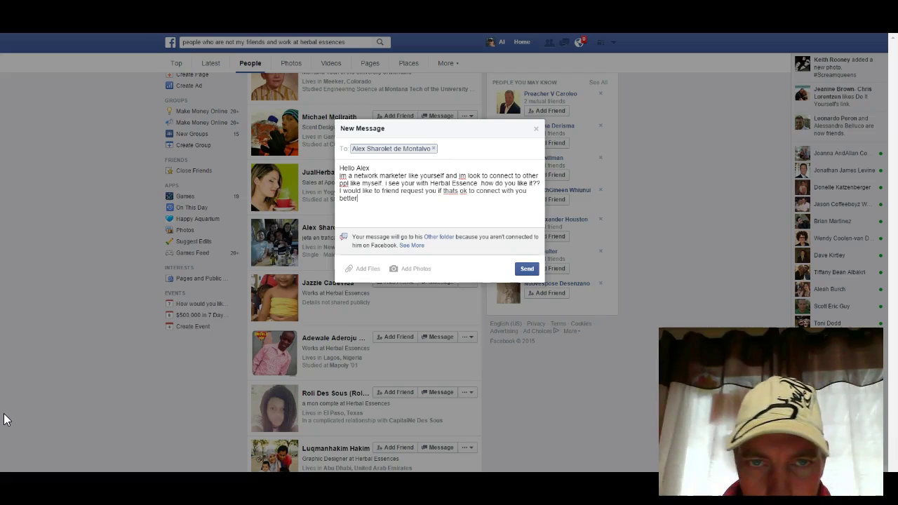
Step: Correct the word 'yourself' in the draft and send the message
click(440, 185)
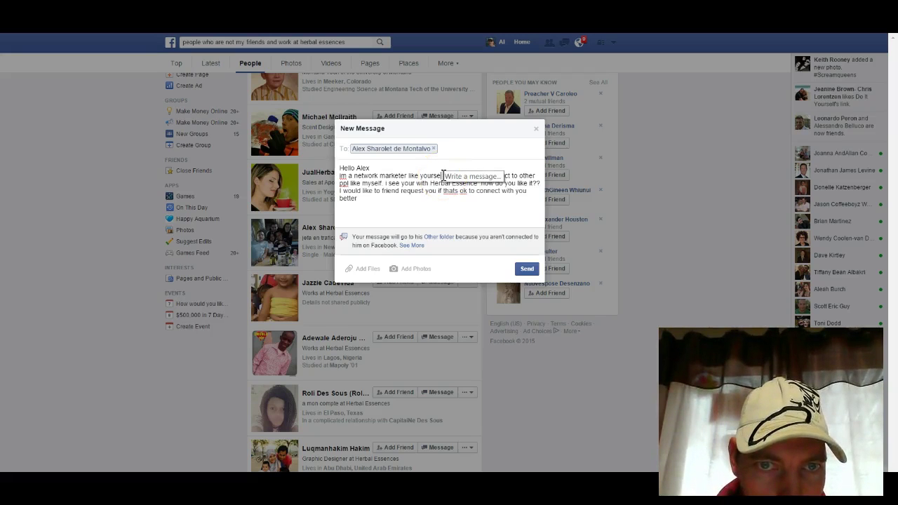
key(BackSpace)
key(BackSpace)
key(BackSpace)
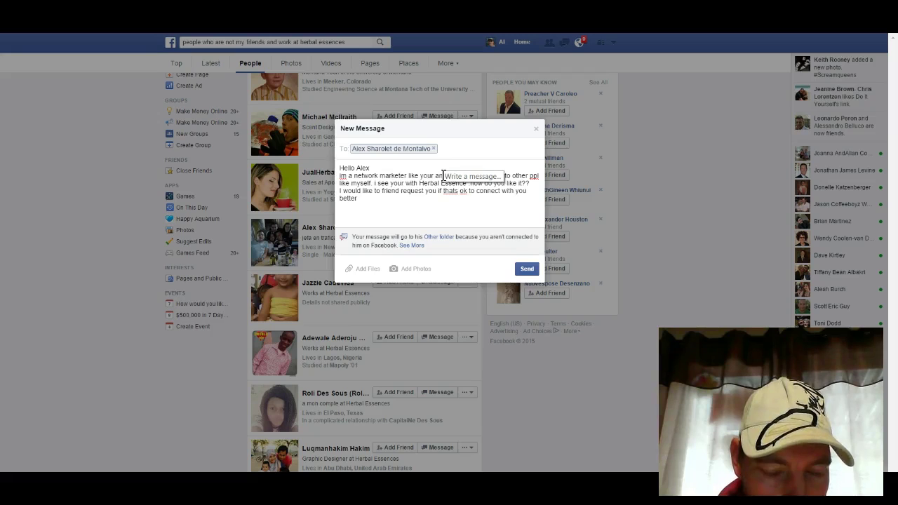
text(self)
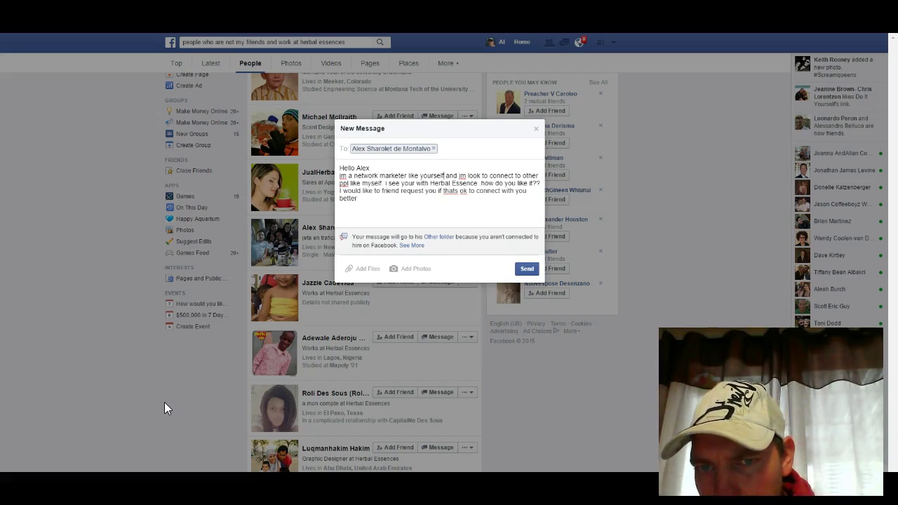
click(525, 268)
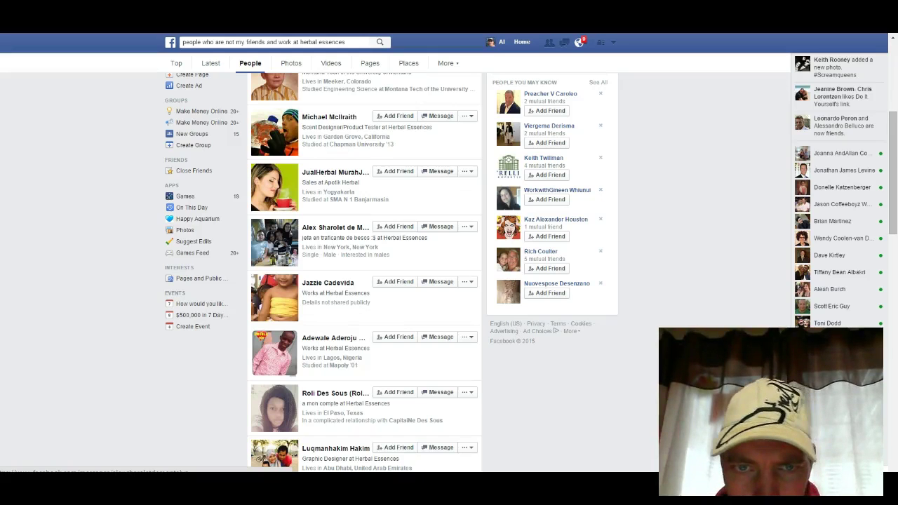
click(438, 227)
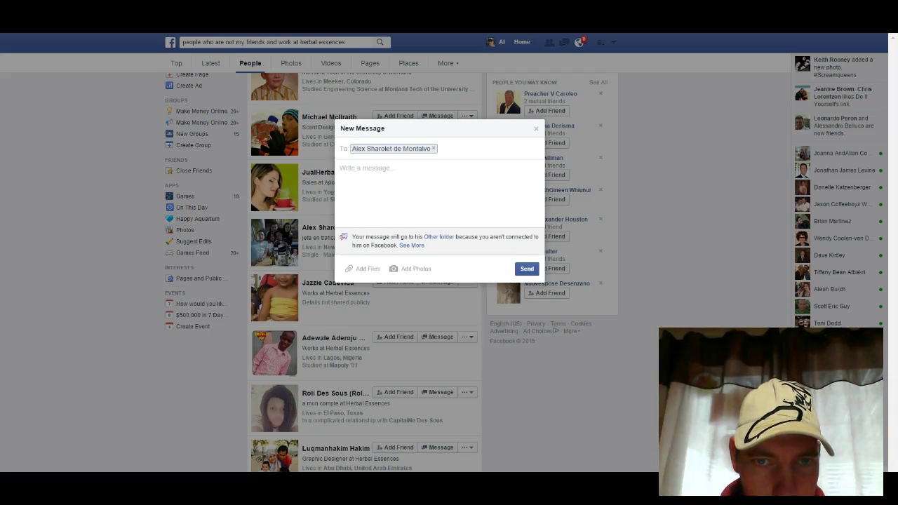
click(536, 129)
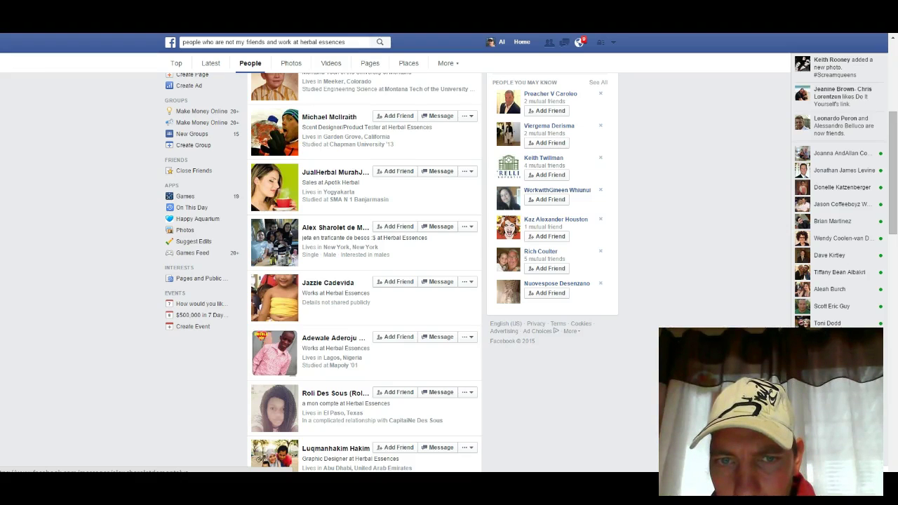
click(440, 281)
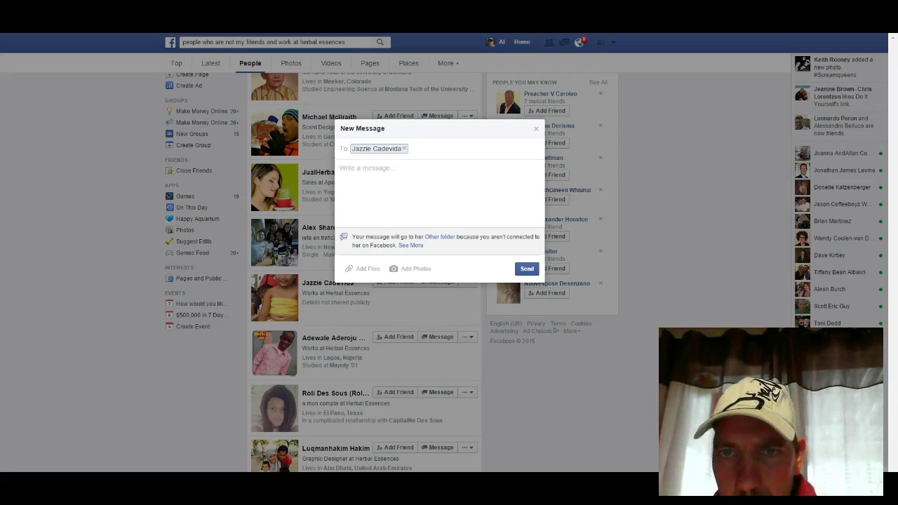
click(536, 128)
click(564, 42)
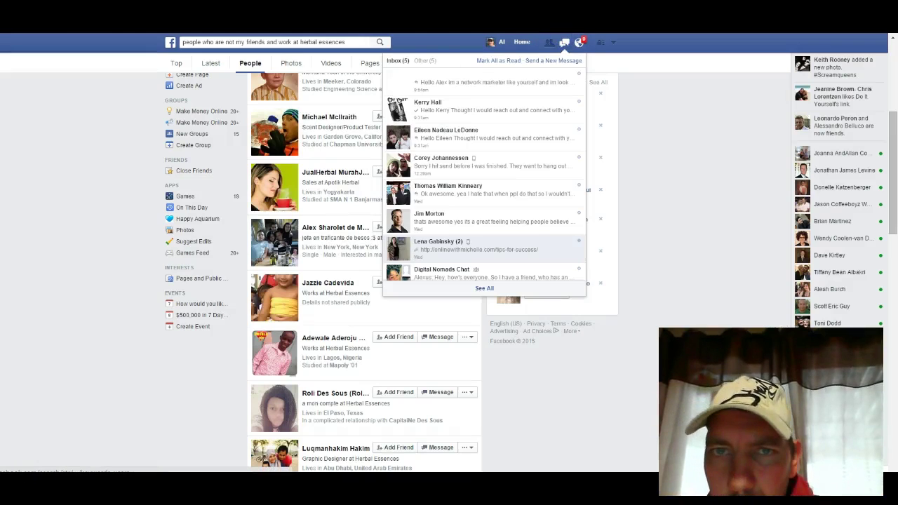
click(564, 42)
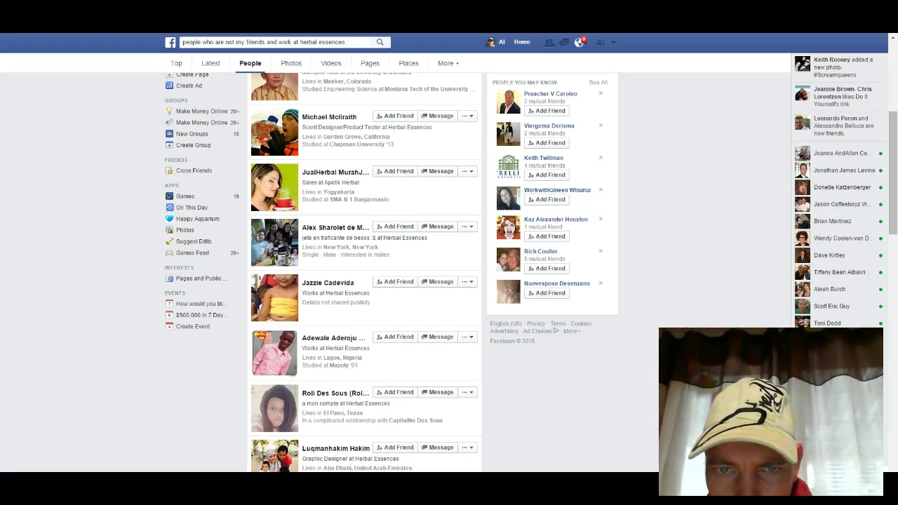
Step: Paste the saved outreach text into a new message to the next person, changing the greeting to their first name
click(434, 282)
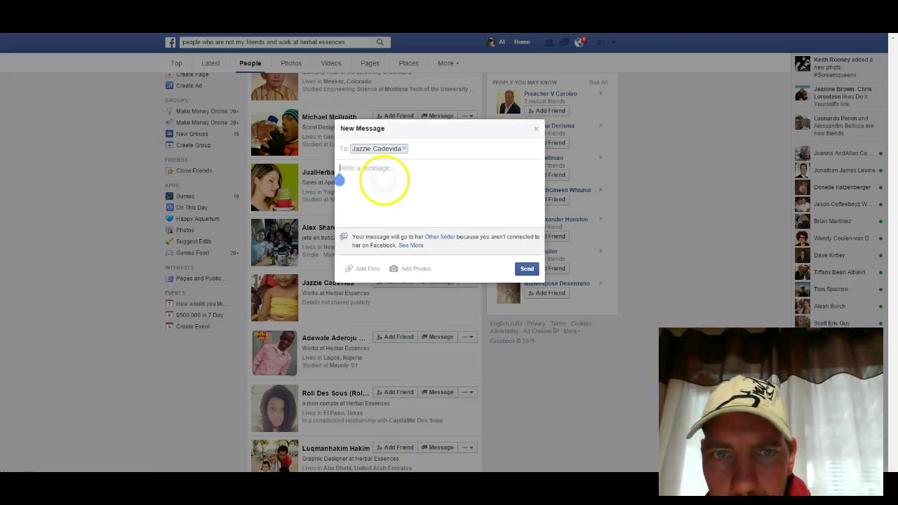
right_click(381, 176)
click(316, 148)
click(377, 167)
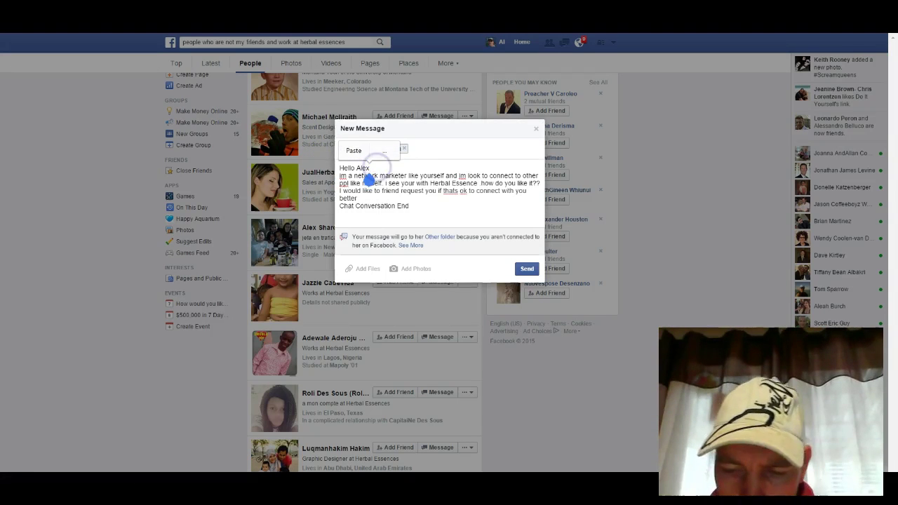
key(BackSpace)
key(BackSpace)
key(BackSpace)
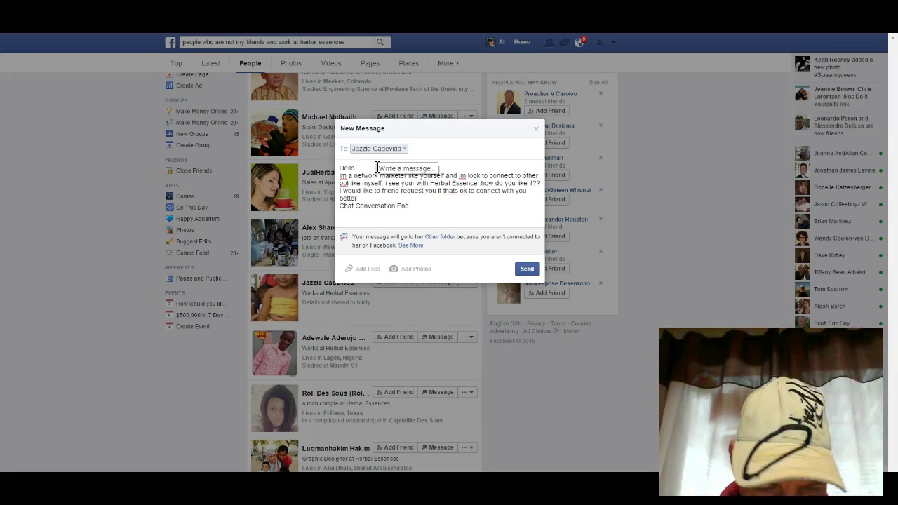
text( J)
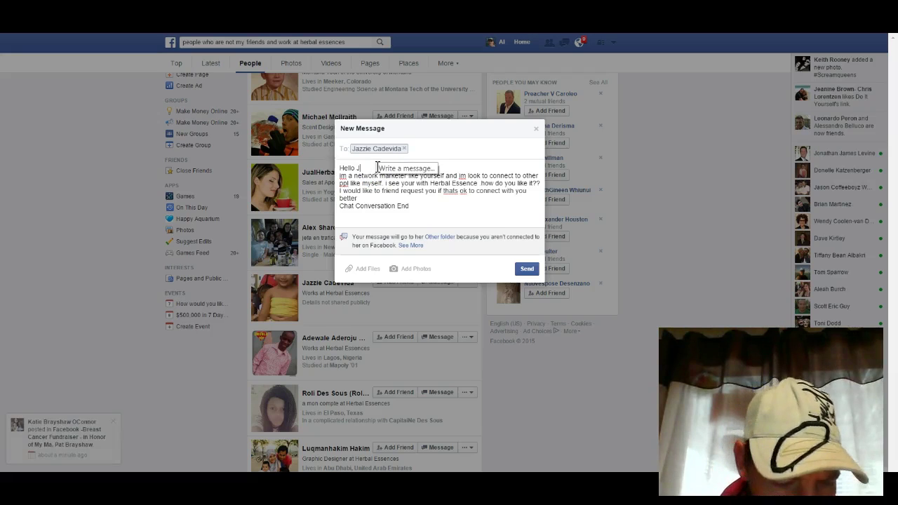
text(azzi)
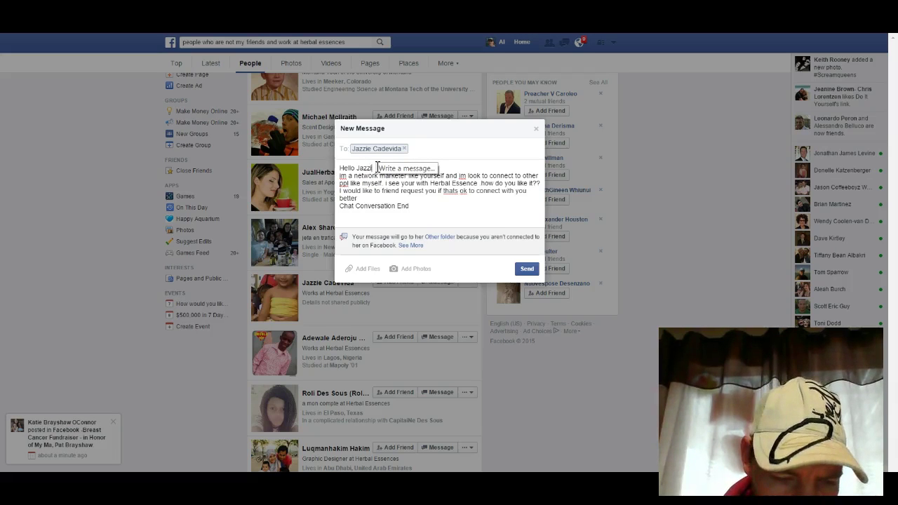
text(e)
Step: Delete the 'Chat Conversation End' line and check the pasted message text
click(411, 214)
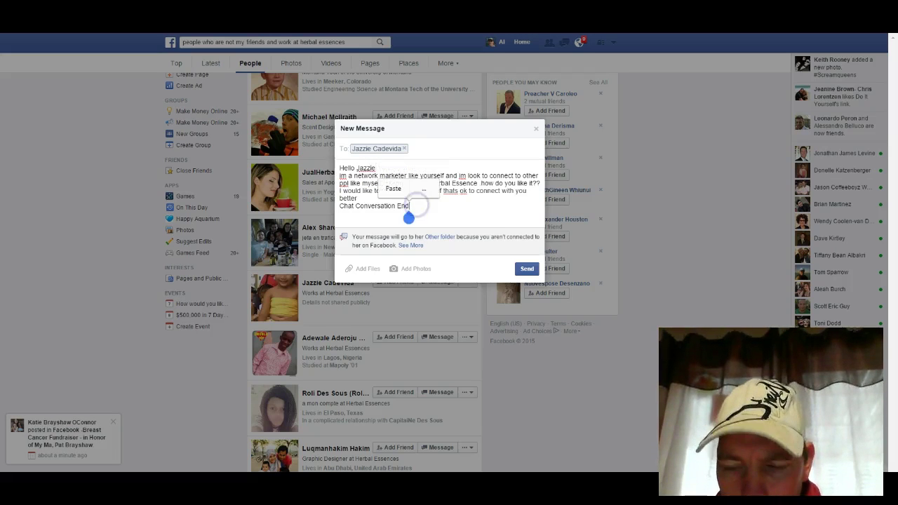
key(BackSpace)
key(BackSpace)
key(BackSpace)
key(BackSpace)
key(BackSpace)
key(BackSpace)
key(BackSpace)
key(BackSpace)
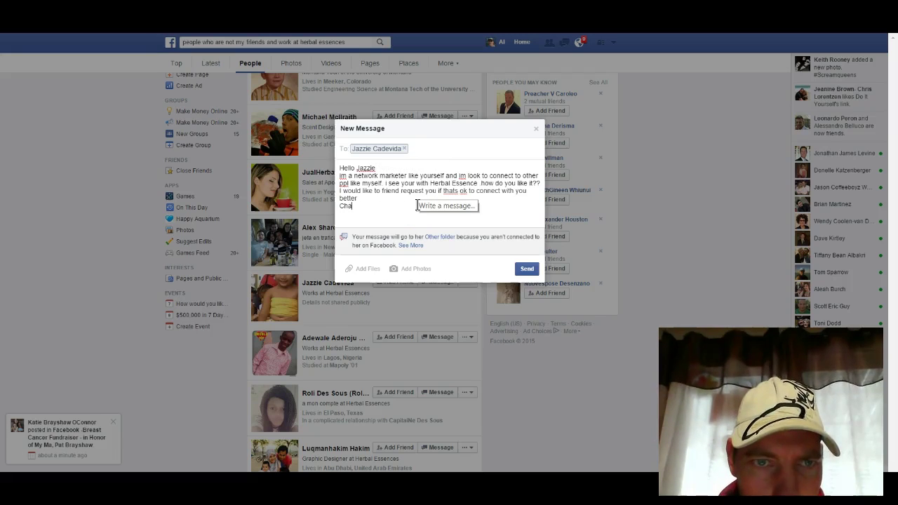
key(BackSpace)
key(BackSpace)
key(BackSpace)
key(BackSpace)
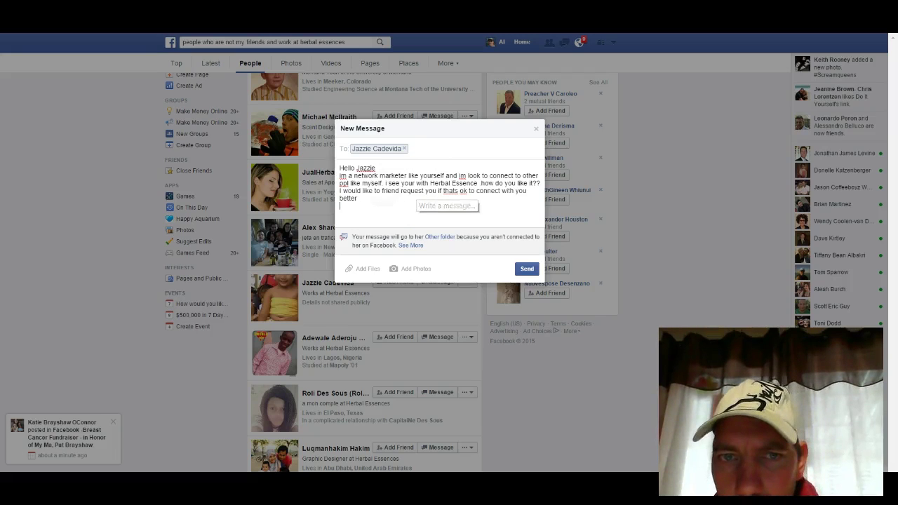
double_click(390, 190)
drag(376, 201, 332, 174)
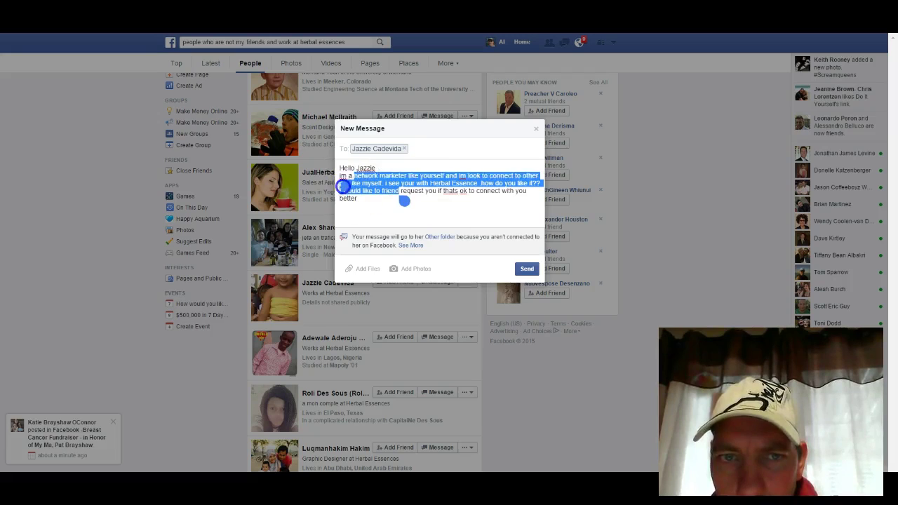
drag(403, 201, 391, 220)
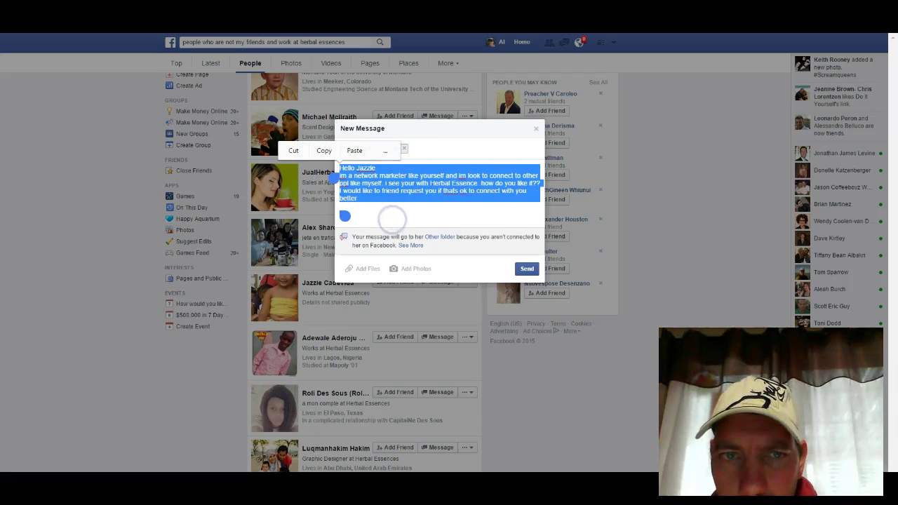
click(323, 150)
click(370, 211)
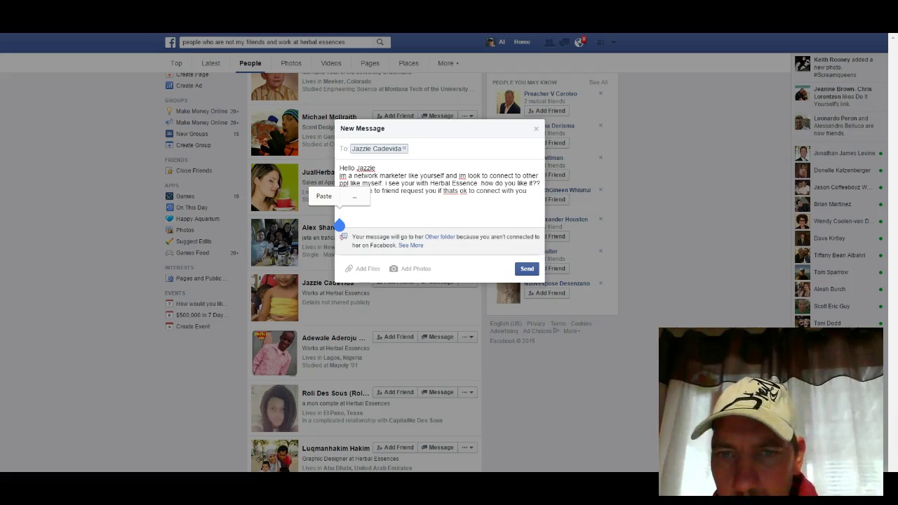
Step: Send the personalised message, dismiss the confirmation and open a new message to the same person
click(530, 267)
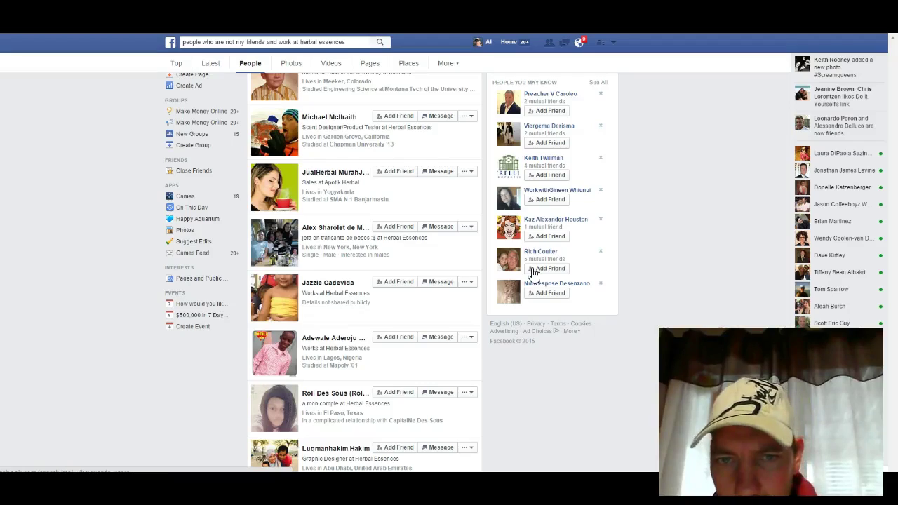
click(443, 280)
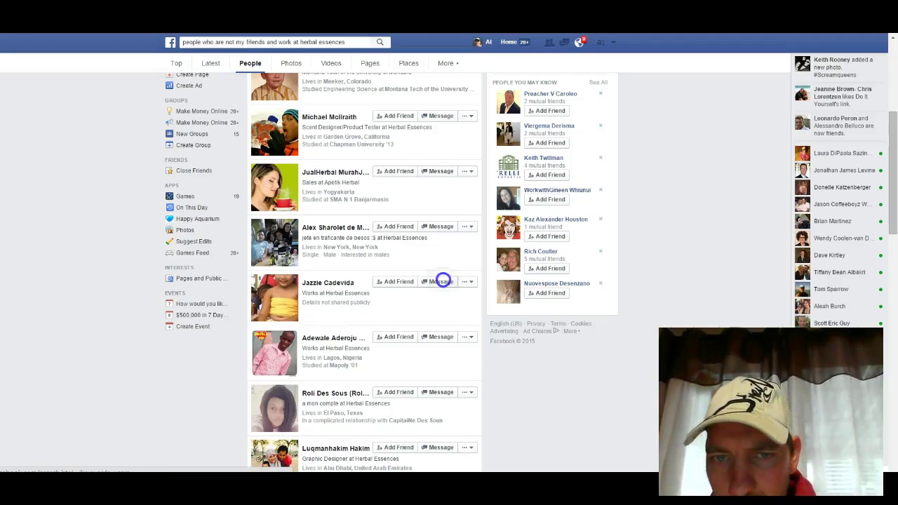